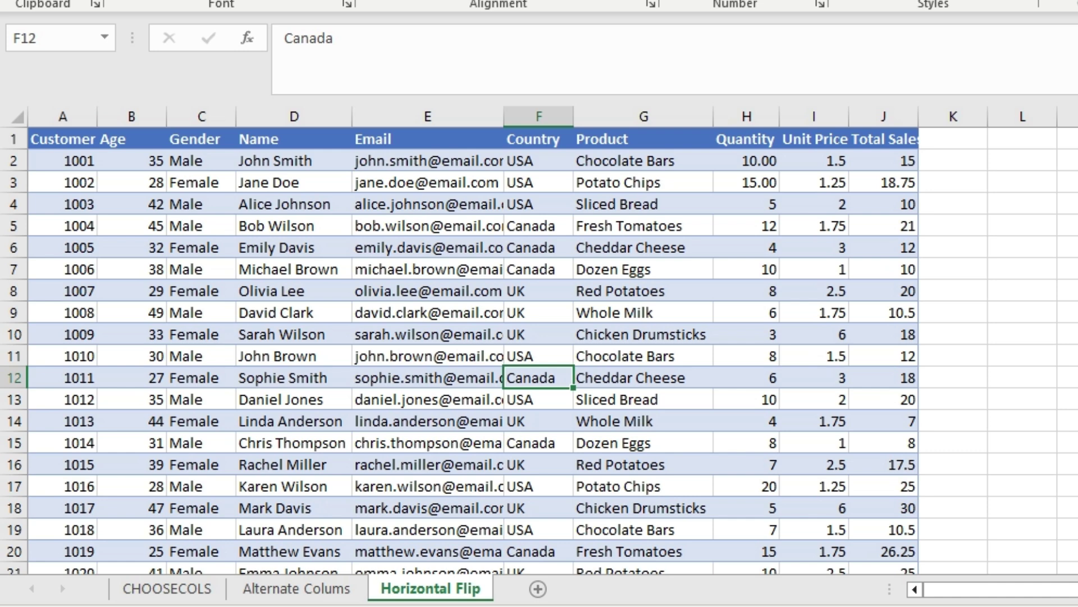
Step: Copy the Name column (D) and paste it into column L starting at L1
{"action": "left_click", "coordinate": [295, 117]}
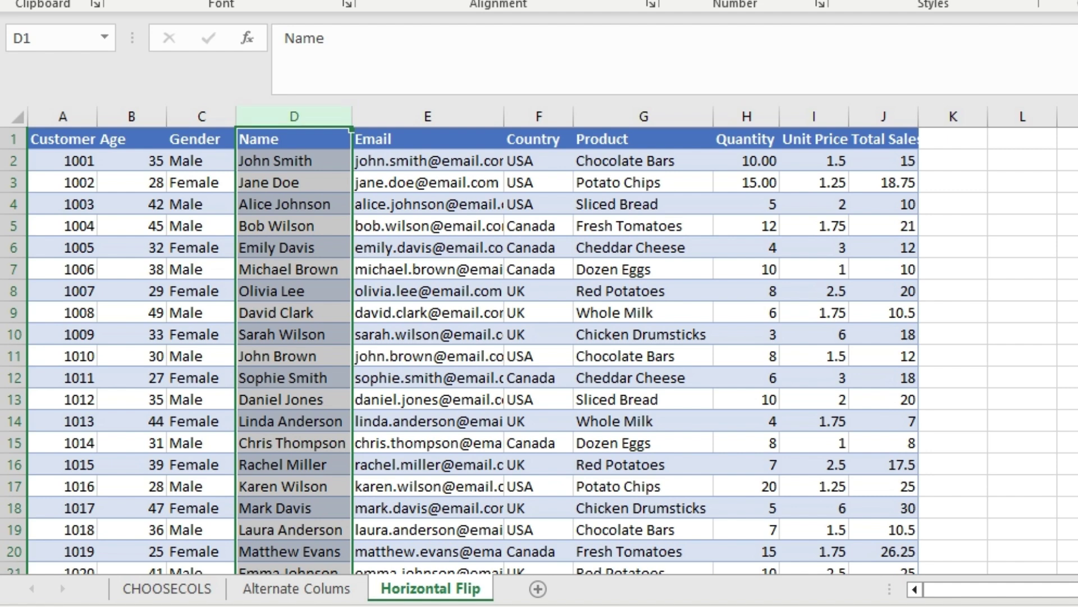
{"action": "right_click", "coordinate": [316, 121]}
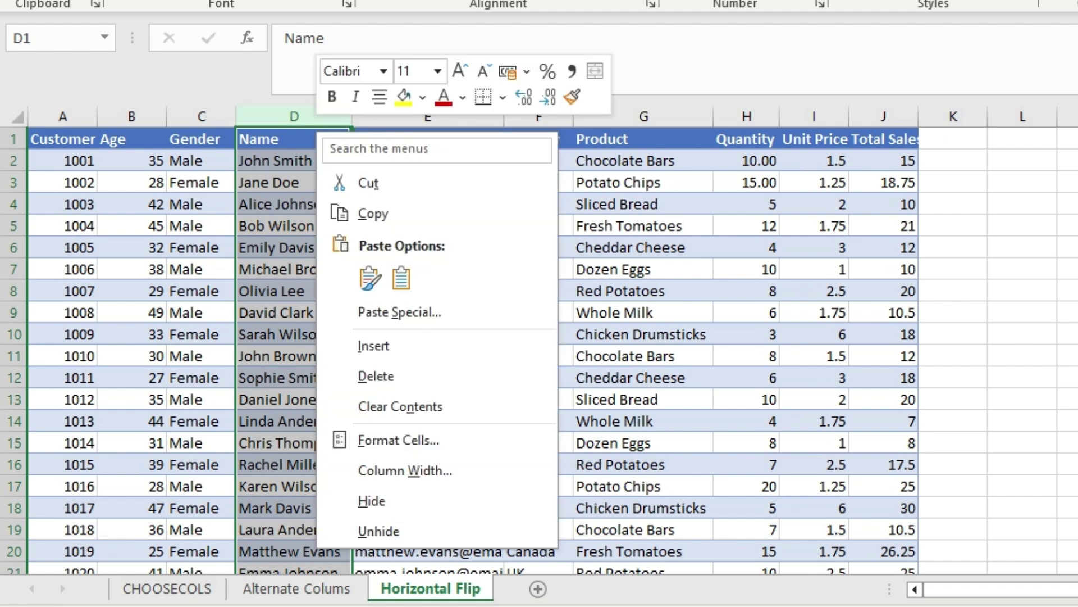
{"action": "left_click", "coordinate": [369, 214]}
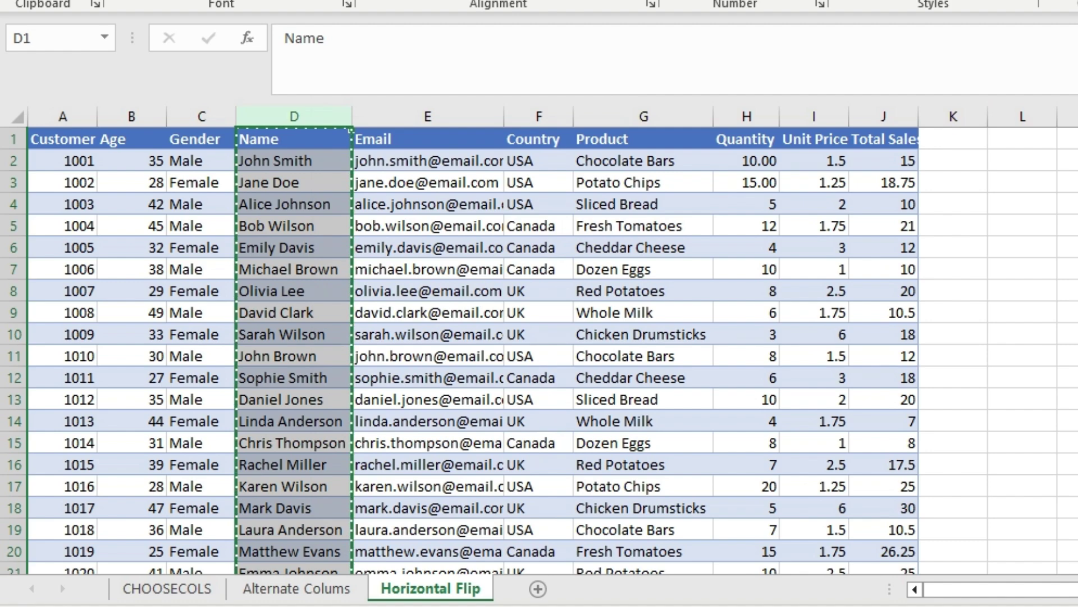
{"action": "left_click", "coordinate": [1022, 138]}
{"action": "key", "text": "ctrl+v"}
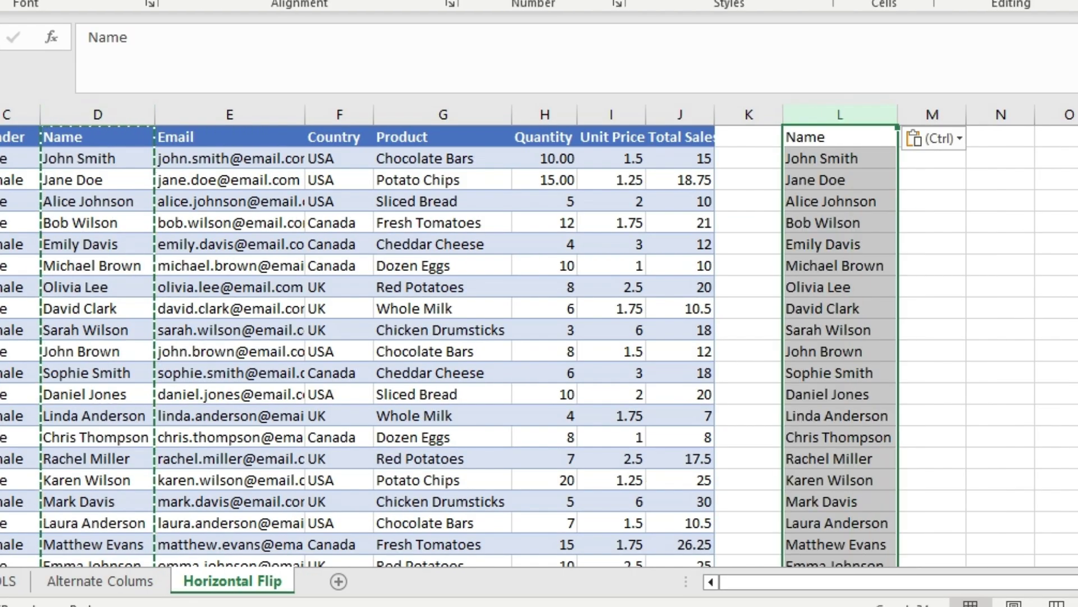
Step: Copy the Email column (E) and paste it into column M starting at M1
{"action": "left_click", "coordinate": [230, 115]}
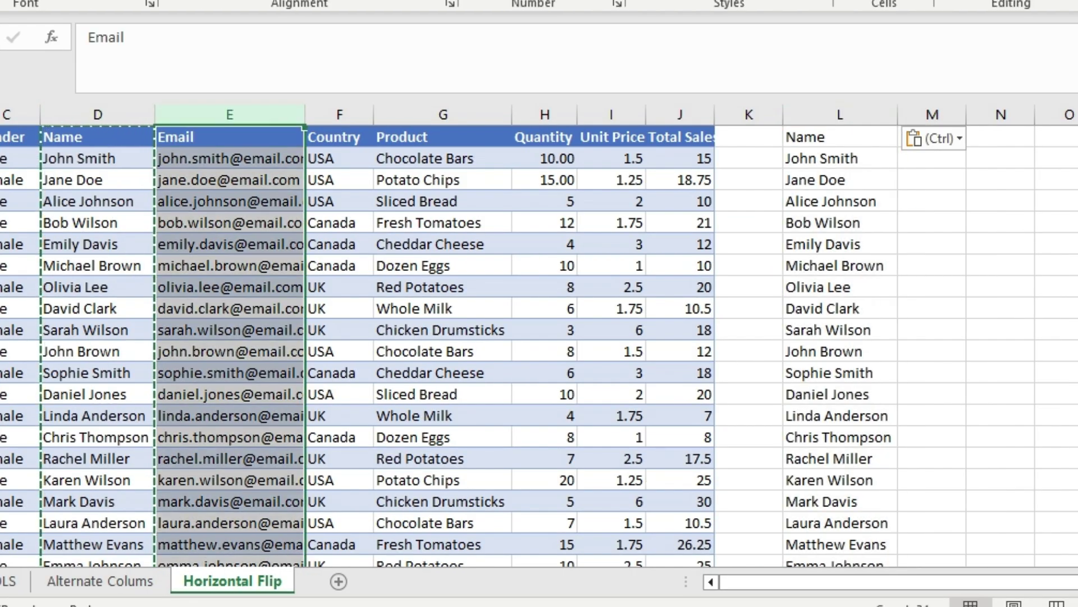
{"action": "right_click", "coordinate": [246, 138]}
{"action": "left_click", "coordinate": [301, 217]}
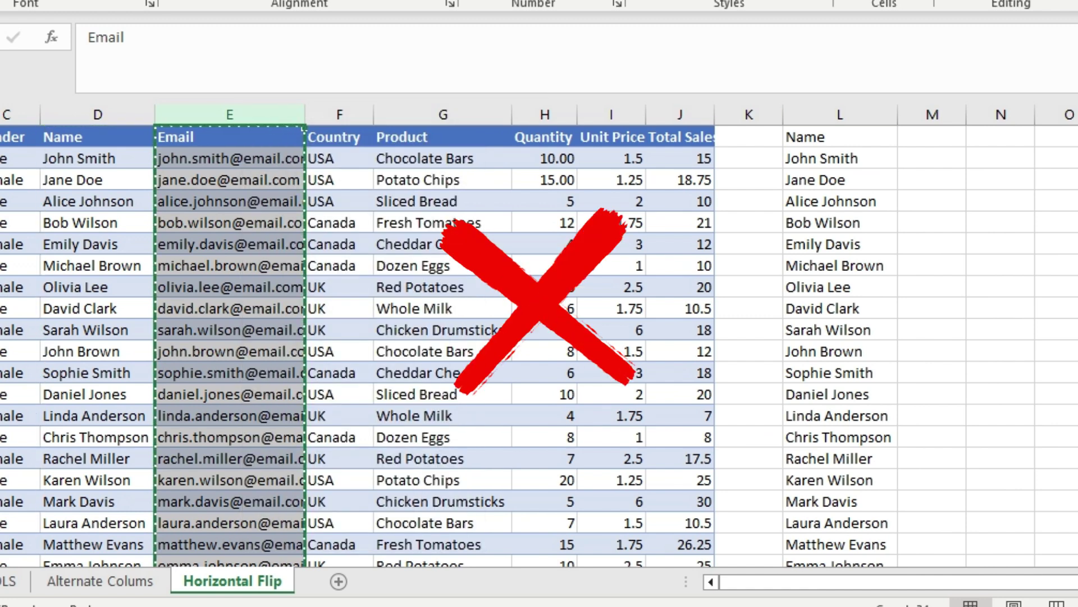
{"action": "left_click", "coordinate": [932, 137]}
{"action": "key", "text": "ctrl+v"}
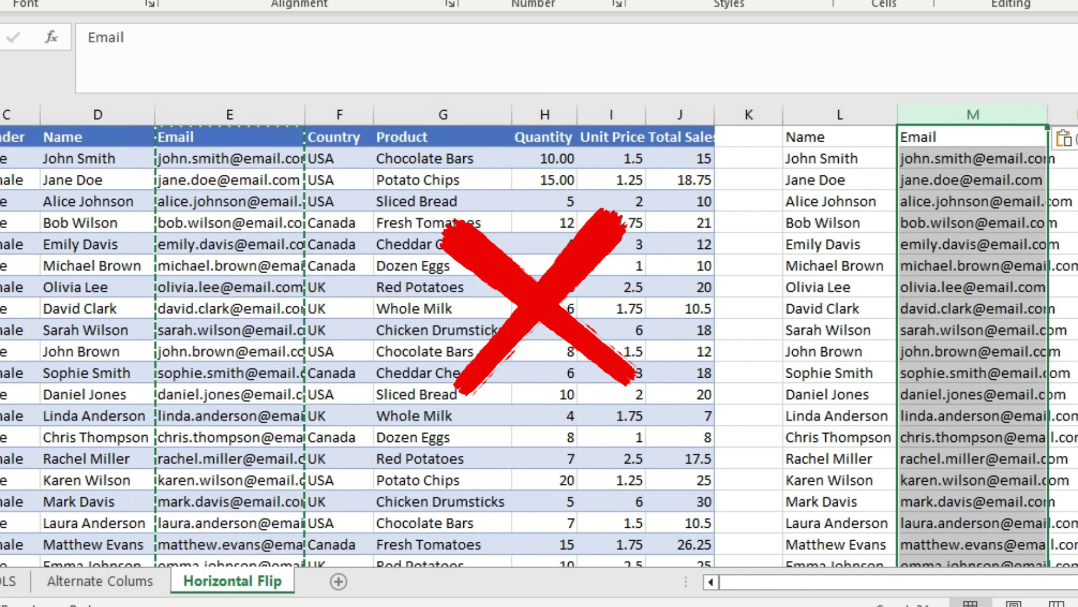
{"action": "left_click", "coordinate": [973, 223]}
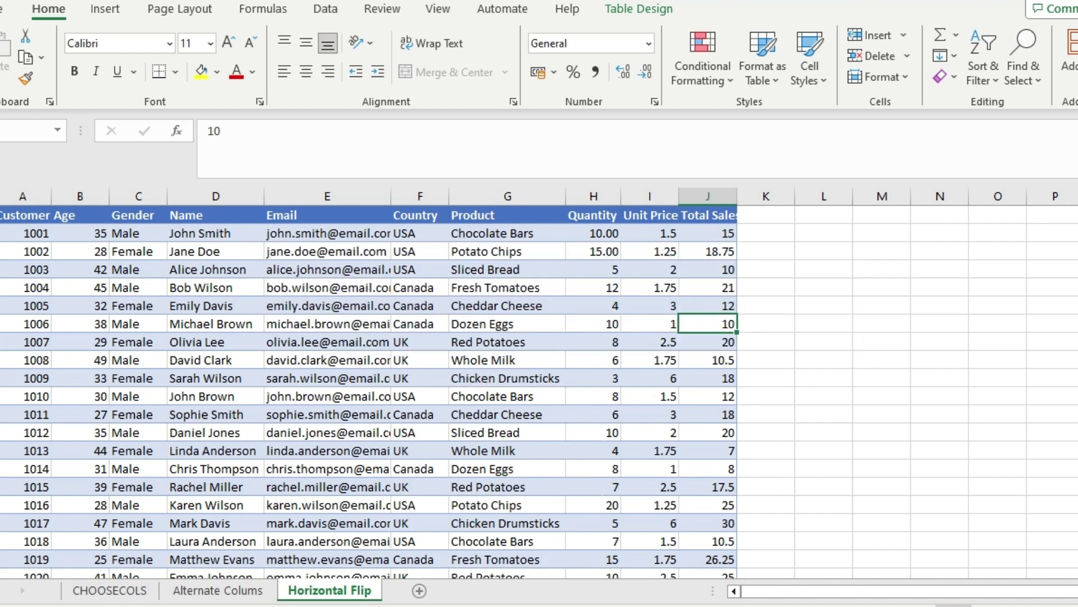
Step: Enter =CHOOSECOLS(Table234[#All],4,5) in L1 to spill Name and Email into L and M
{"action": "left_click", "coordinate": [824, 216]}
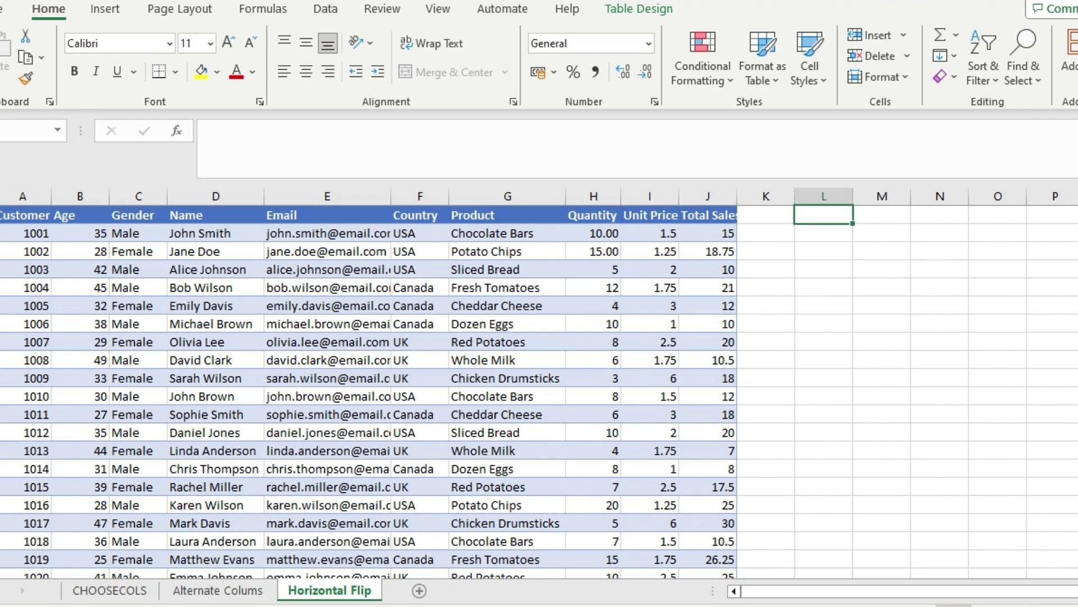
{"action": "type", "text": "=choo"}
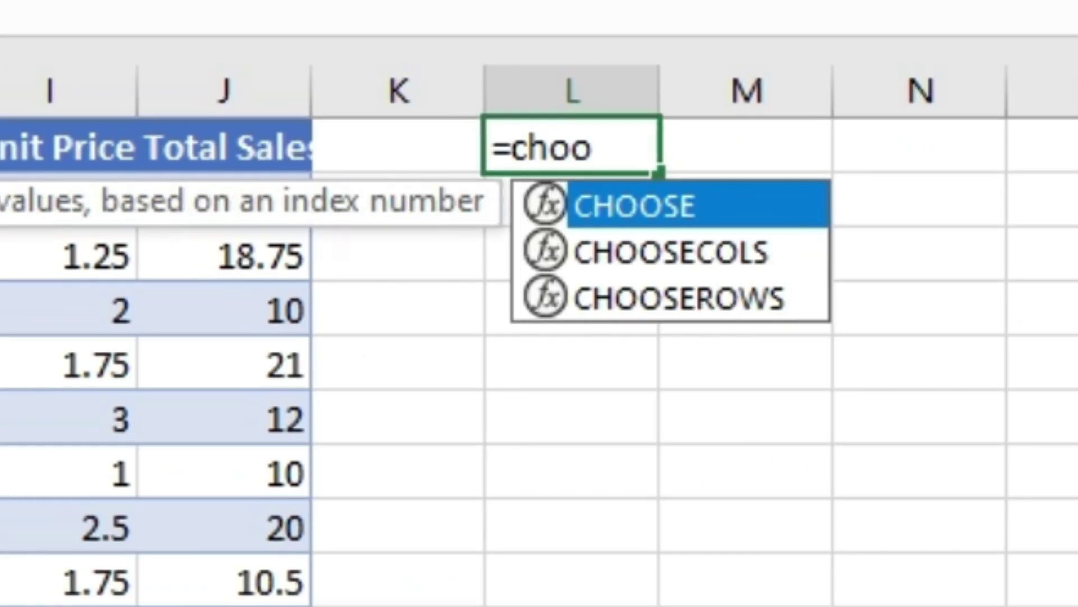
{"action": "key", "text": "Down"}
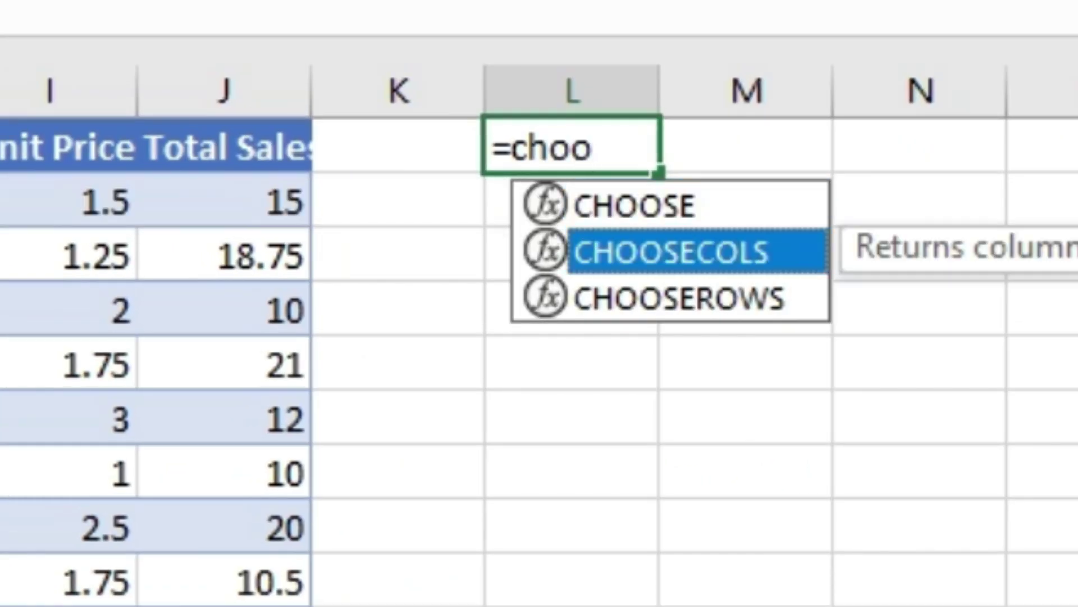
{"action": "key", "text": "Tab"}
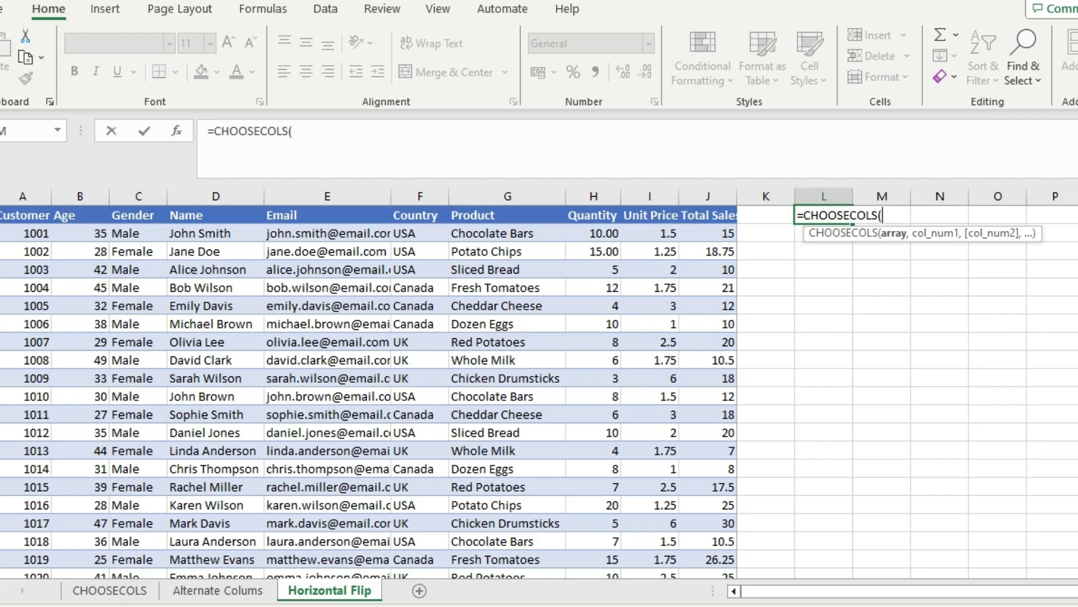
{"action": "left_click_drag", "start_coordinate": [24, 215], "coordinate": [710, 544]}
{"action": "scroll", "coordinate": [710, 544], "scroll_direction": "up", "scroll_amount": 2}
{"action": "scroll", "coordinate": [369, 393], "scroll_direction": "up", "scroll_amount": 3}
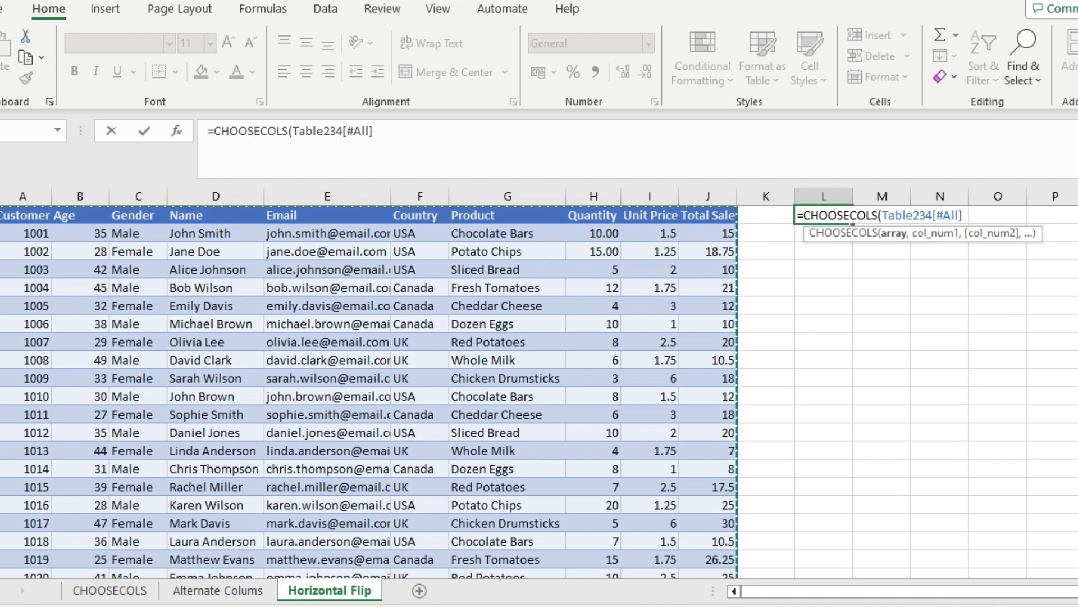
{"action": "type", "text": ","}
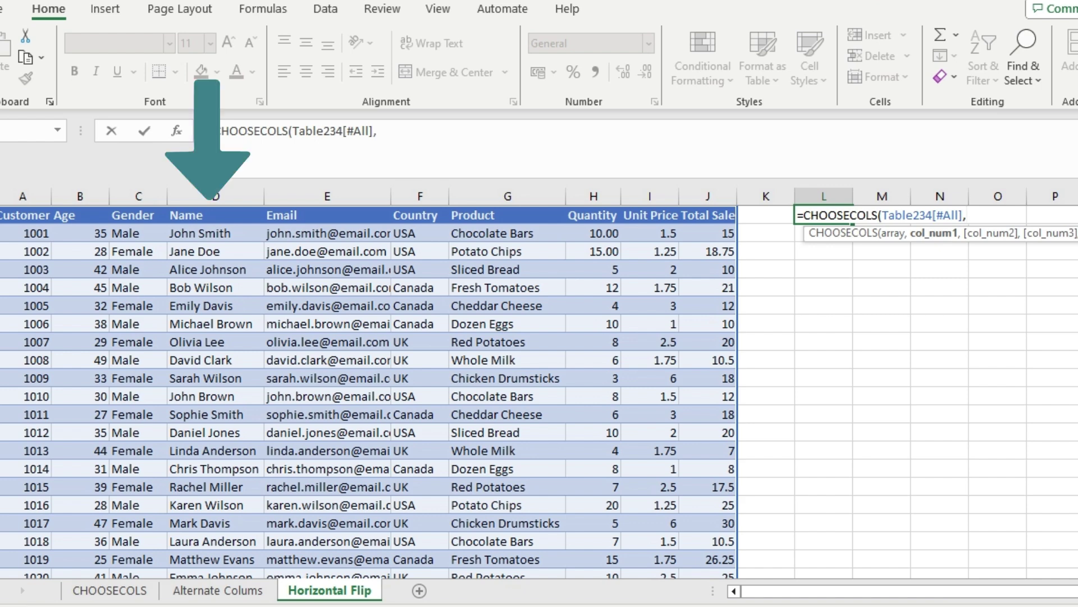
{"action": "type", "text": "4,"}
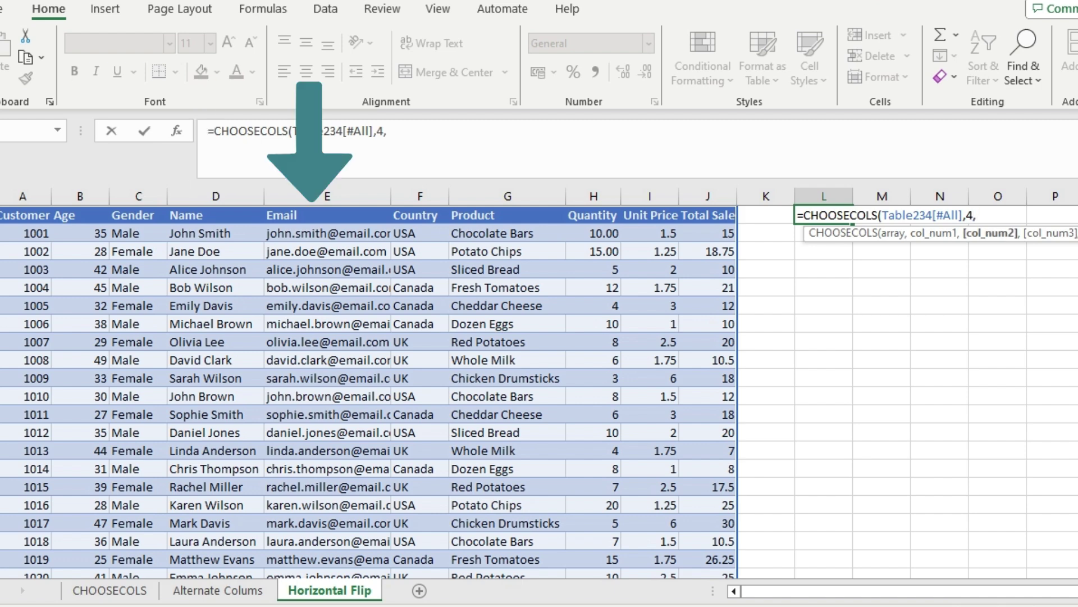
{"action": "type", "text": "5)"}
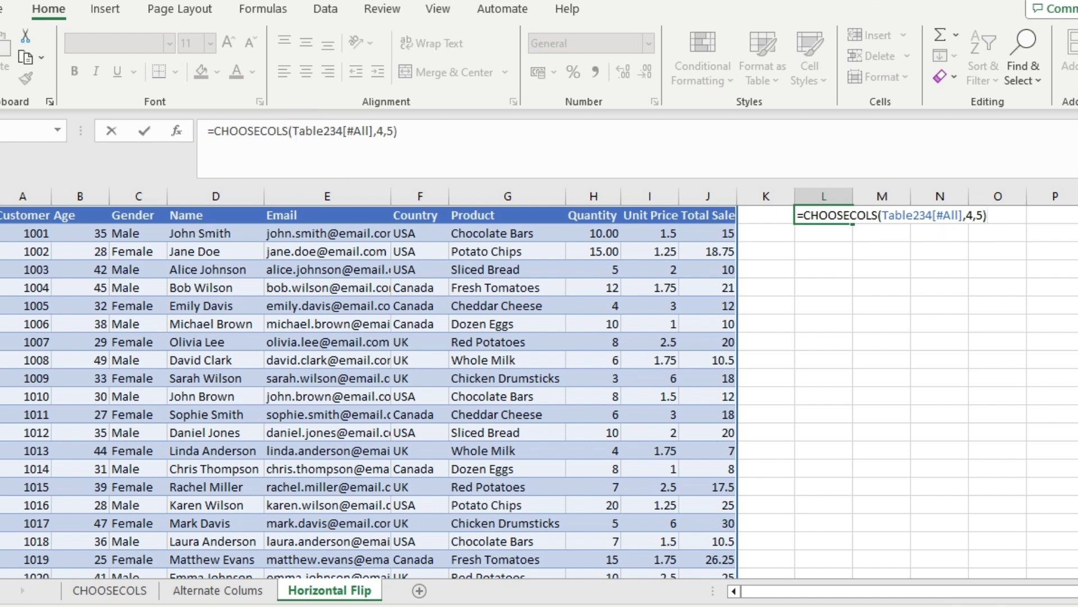
{"action": "key", "text": "Return"}
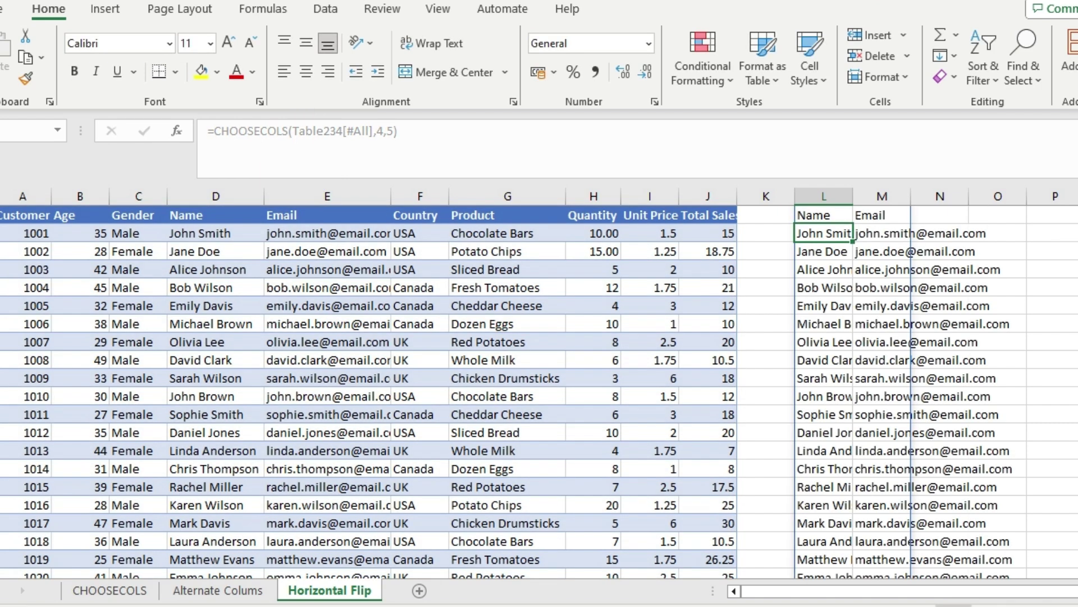
Step: Autofit columns L and M to the spilled Name and Email data
{"action": "double_click", "coordinate": [853, 196]}
{"action": "double_click", "coordinate": [949, 196]}
{"action": "left_click", "coordinate": [976, 251]}
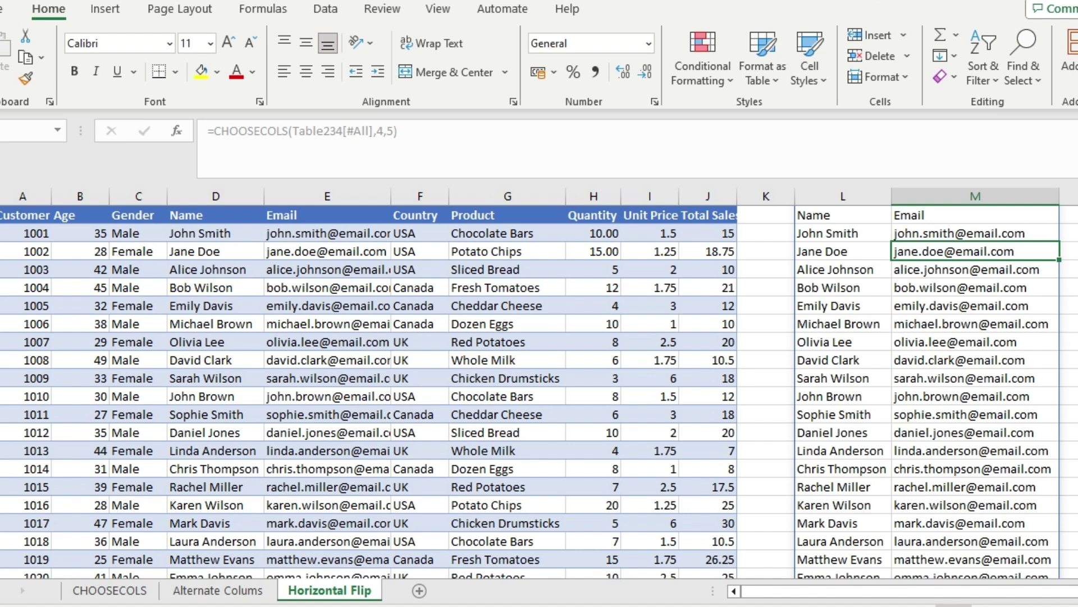
Step: Enter a new first-customer name in D2 and check that L2's spilled result updates
{"action": "left_click", "coordinate": [216, 233]}
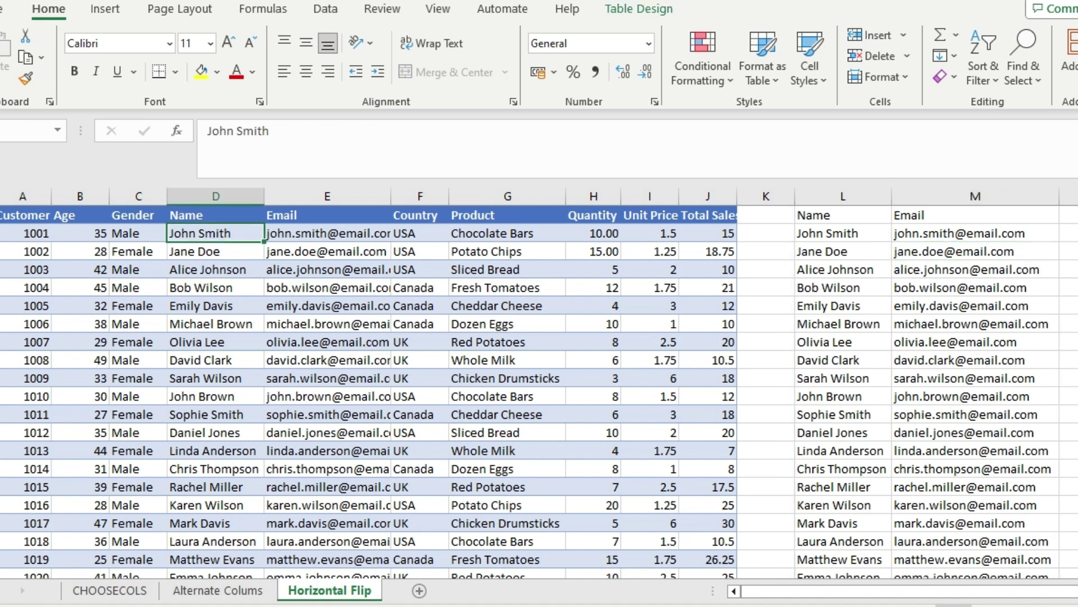
{"action": "type", "text": "Daniel"}
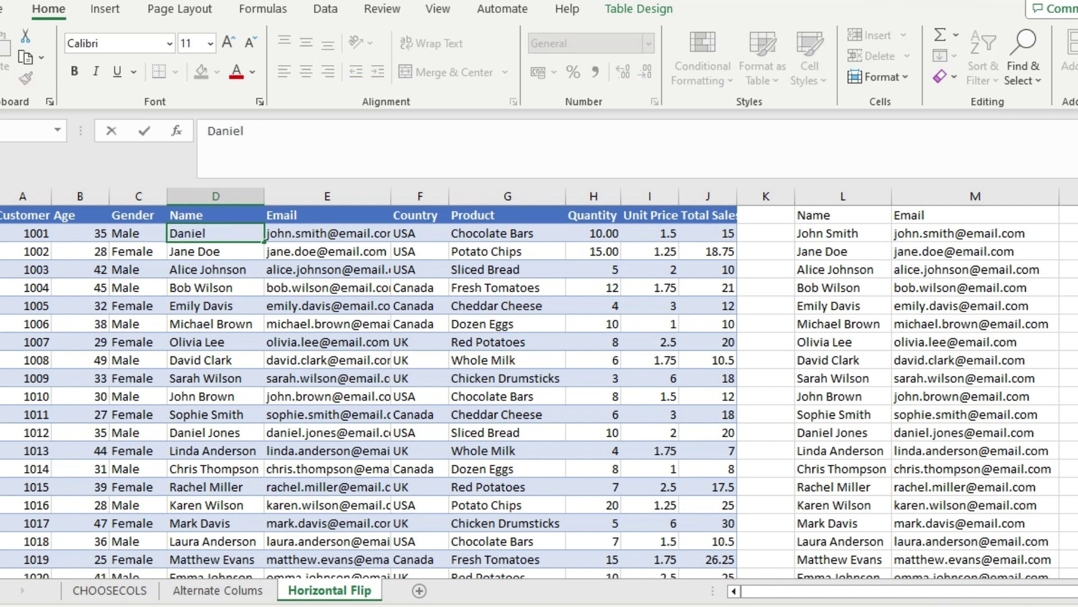
{"action": "key", "text": "Return"}
{"action": "left_click", "coordinate": [842, 233]}
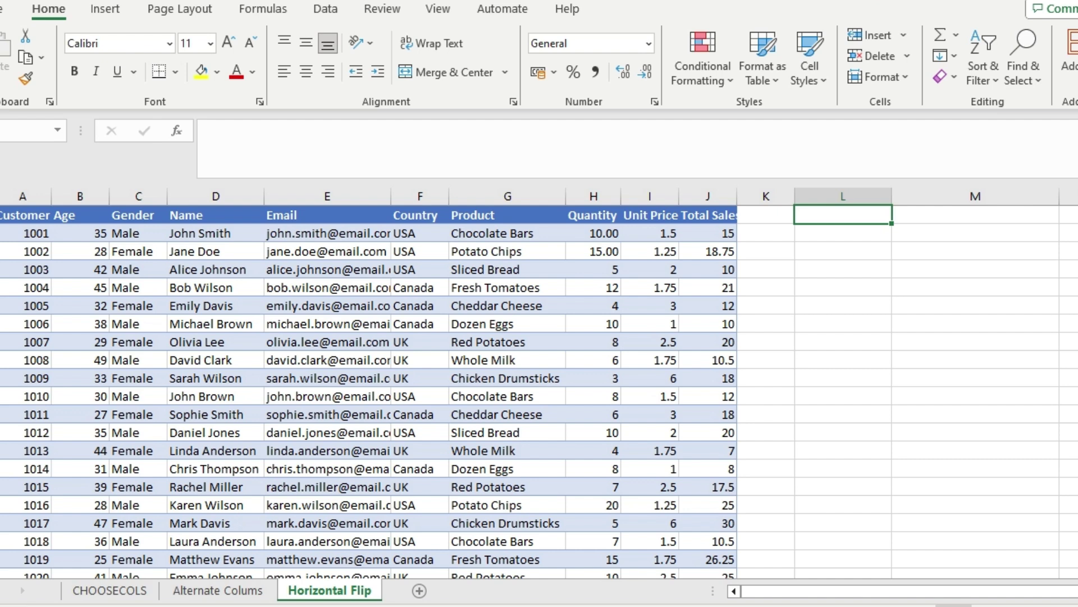
Step: Start =CHOOSECOLS( in L1 with the whole table Table234[#All] as the array, then a comma
{"action": "type", "text": "=ch"}
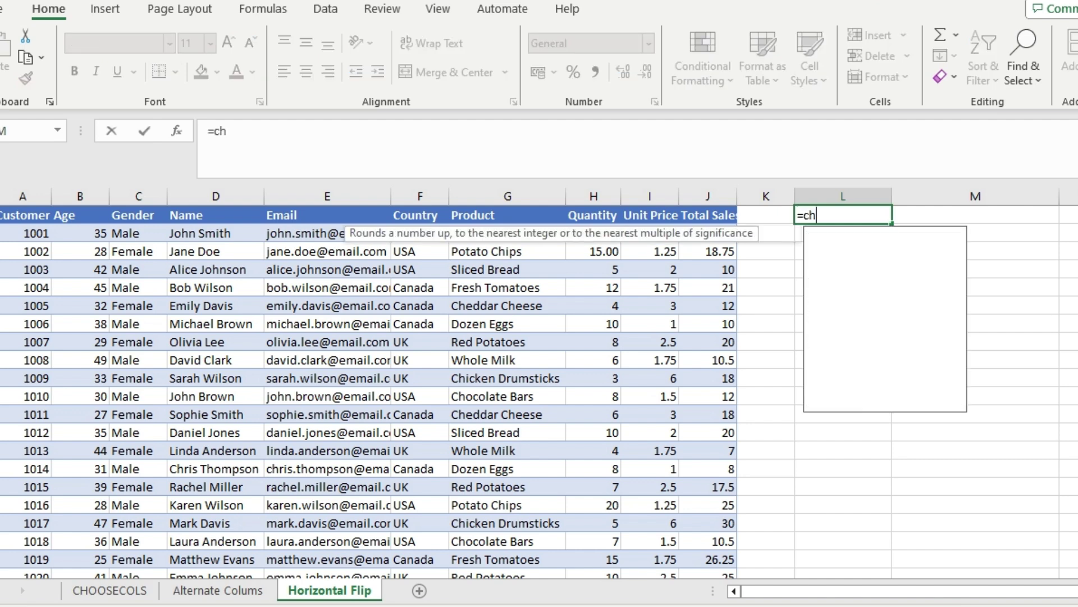
{"action": "type", "text": "oosecols("}
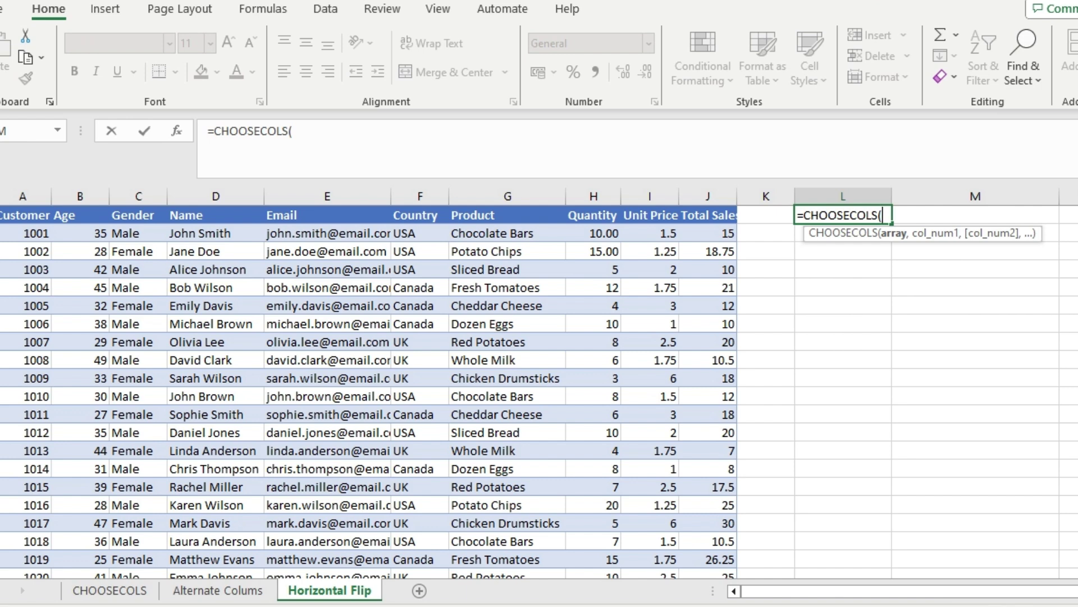
{"action": "left_click", "coordinate": [24, 215]}
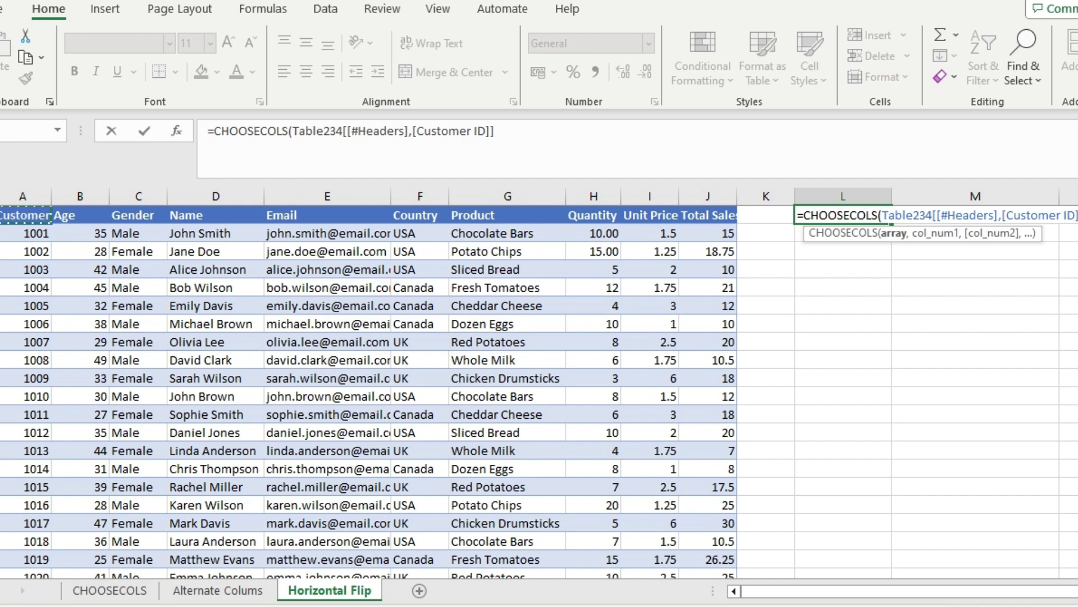
{"action": "key", "text": "ctrl+shift+Down"}
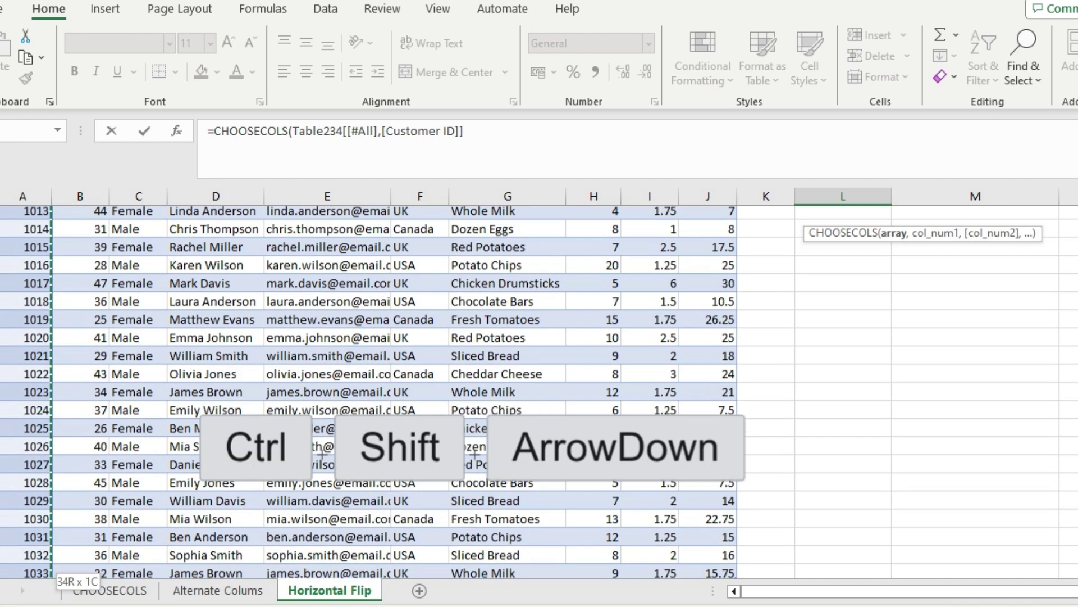
{"action": "key", "text": "ctrl+shift+Right"}
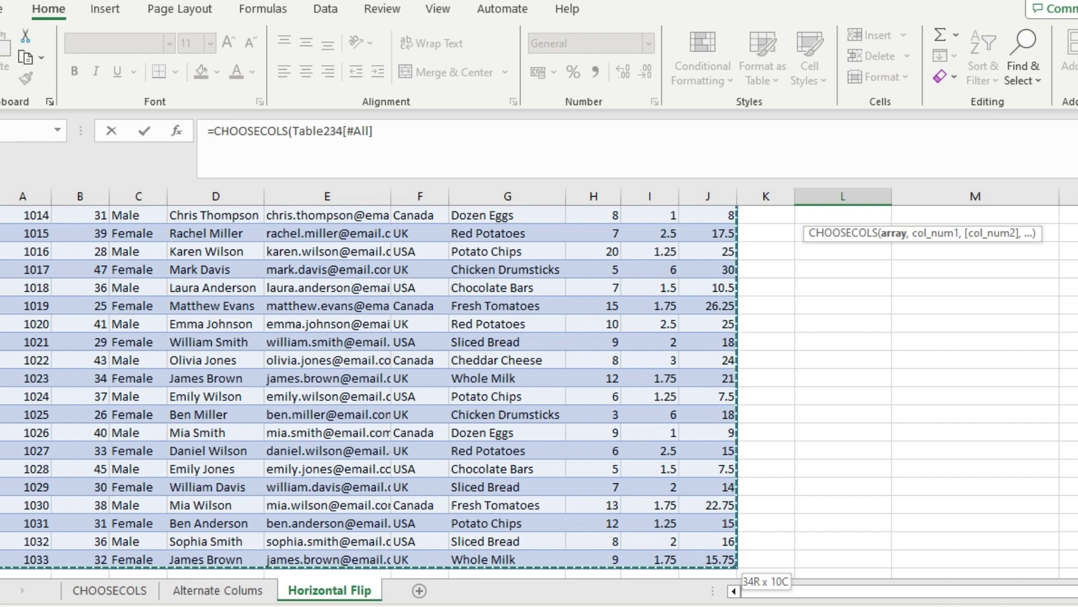
{"action": "key", "text": "ctrl+BackSpace"}
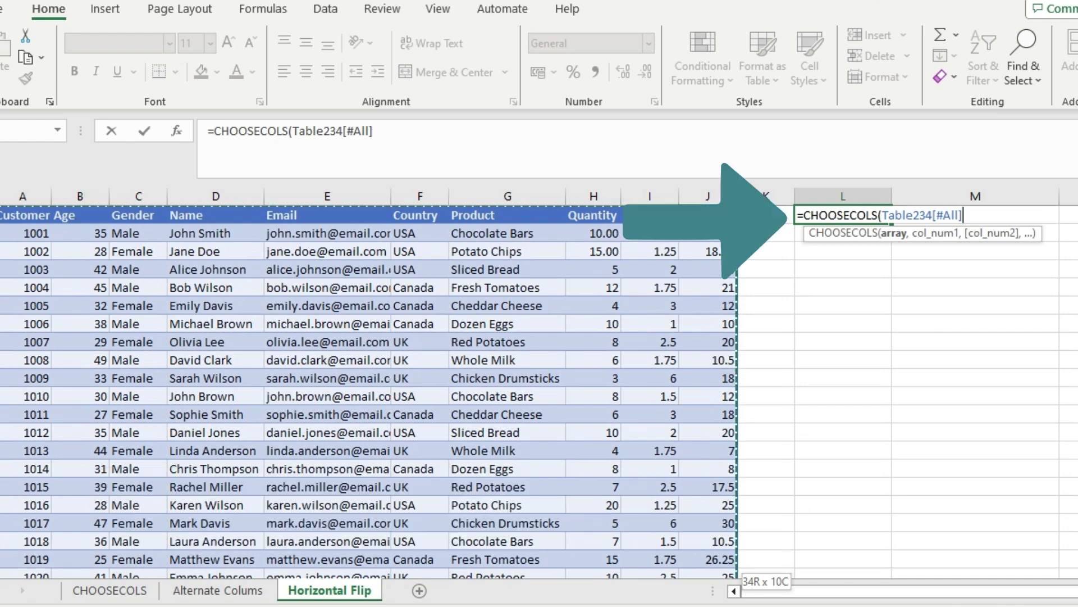
{"action": "type", "text": ","}
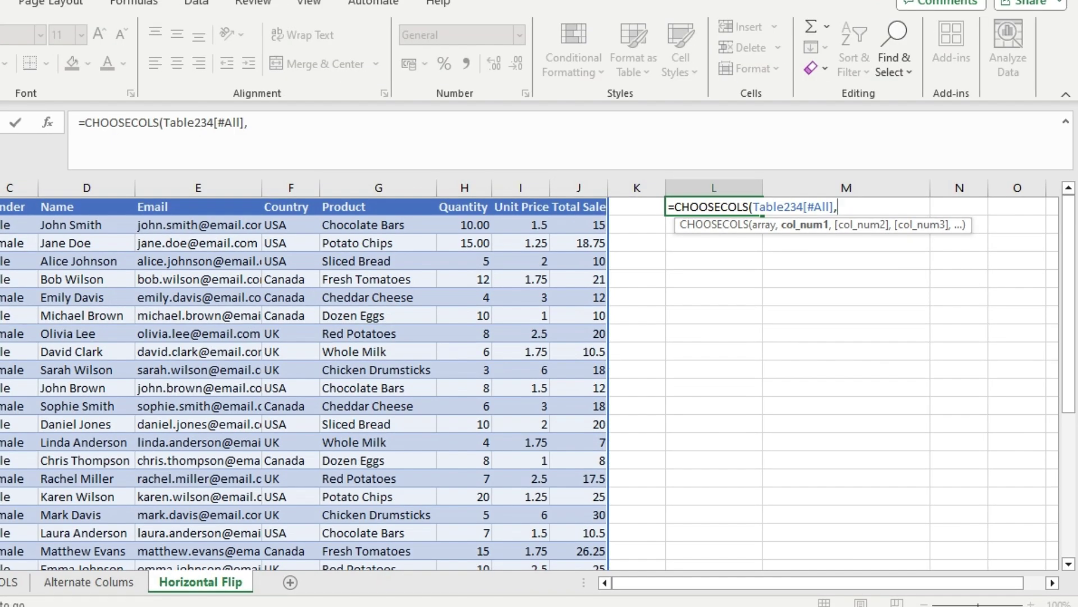
Step: Add SEQUENCE(ROUNDDOWN(COLUMNS(Table234[#All] as the formula's column-number argument
{"action": "type", "text": "se"}
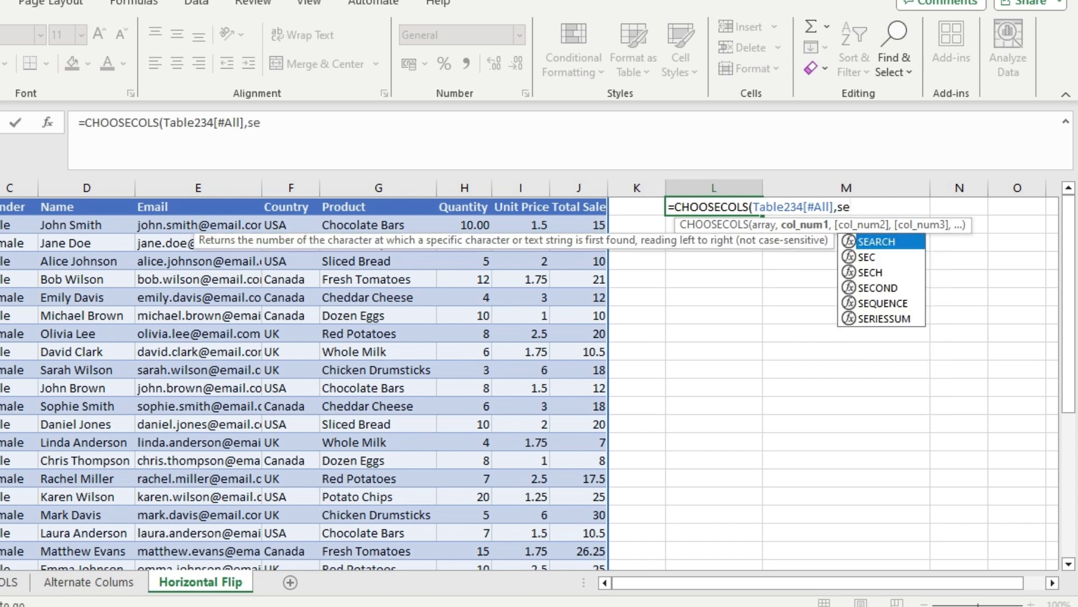
{"action": "key", "text": "Down"}
{"action": "key", "text": "Down"}
{"action": "key", "text": "Down"}
{"action": "key", "text": "Down"}
{"action": "key", "text": "Tab"}
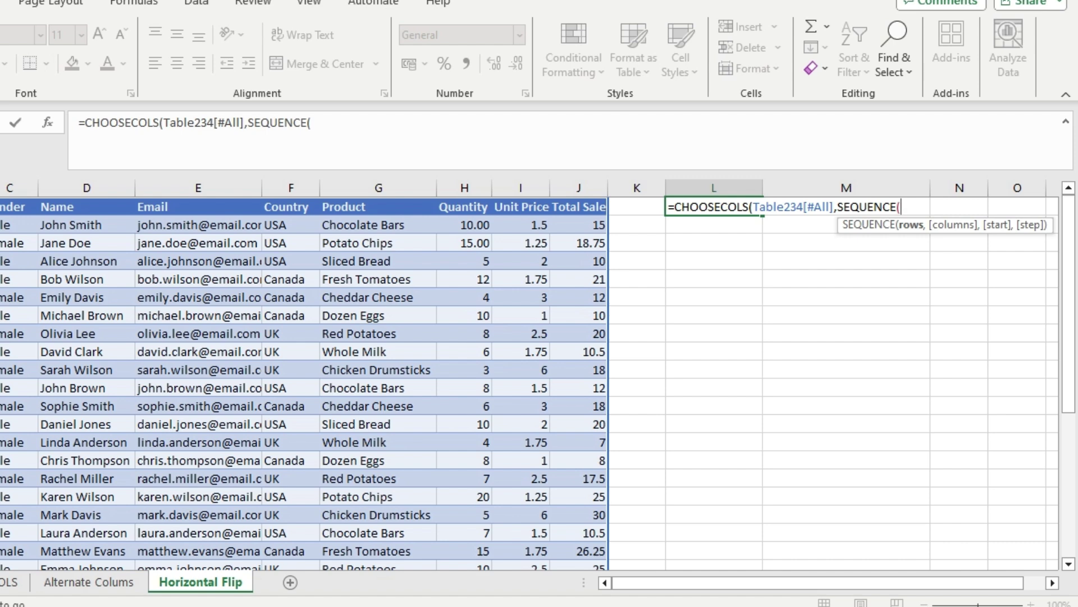
{"action": "type", "text": "roun"}
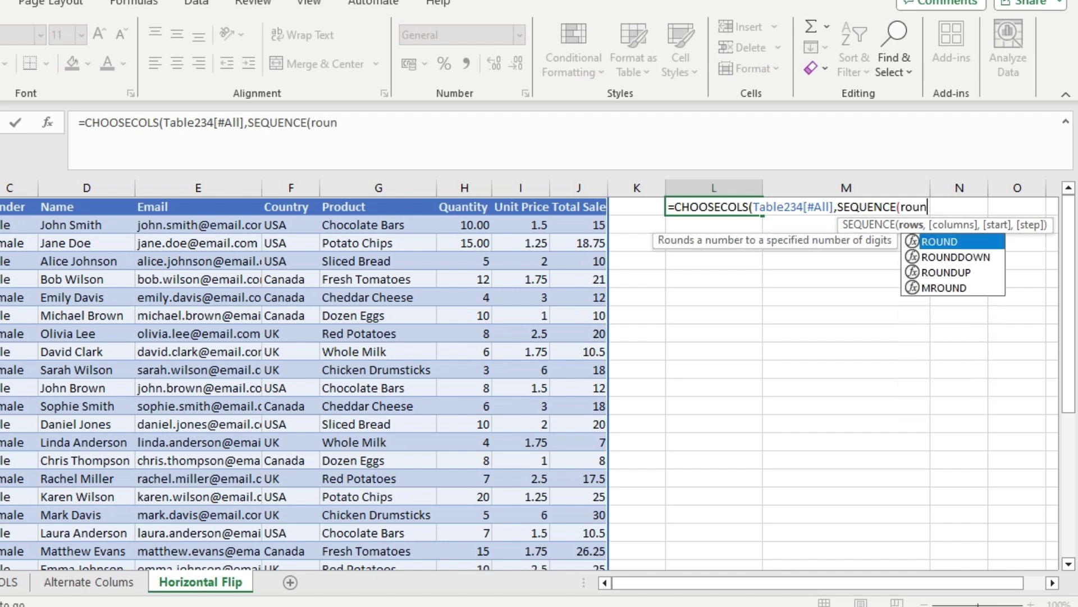
{"action": "key", "text": "Down"}
{"action": "key", "text": "Tab"}
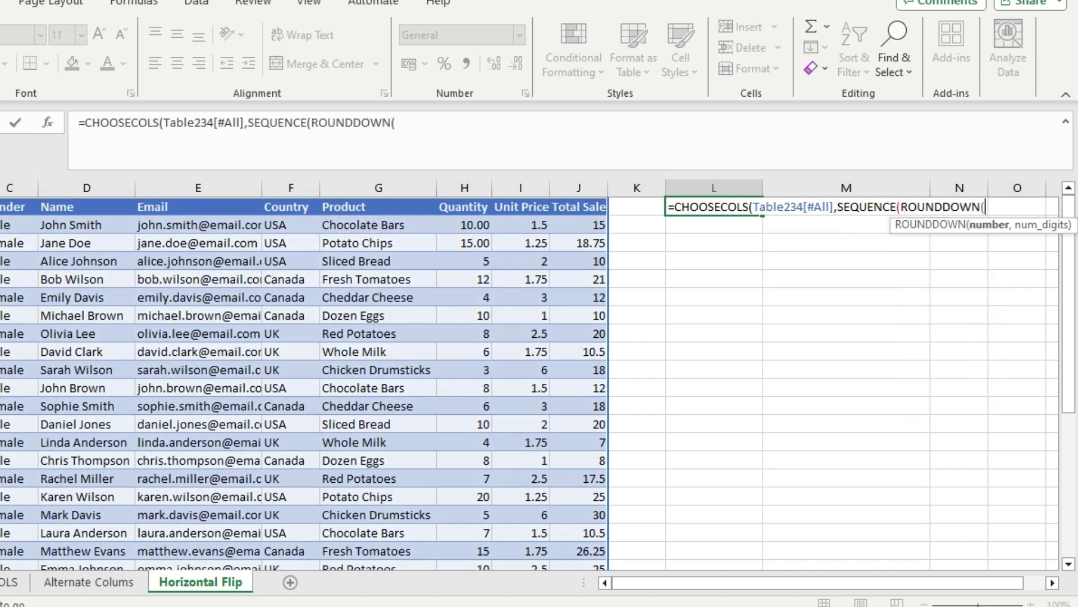
{"action": "type", "text": "col"}
{"action": "key", "text": "Down"}
{"action": "key", "text": "Tab"}
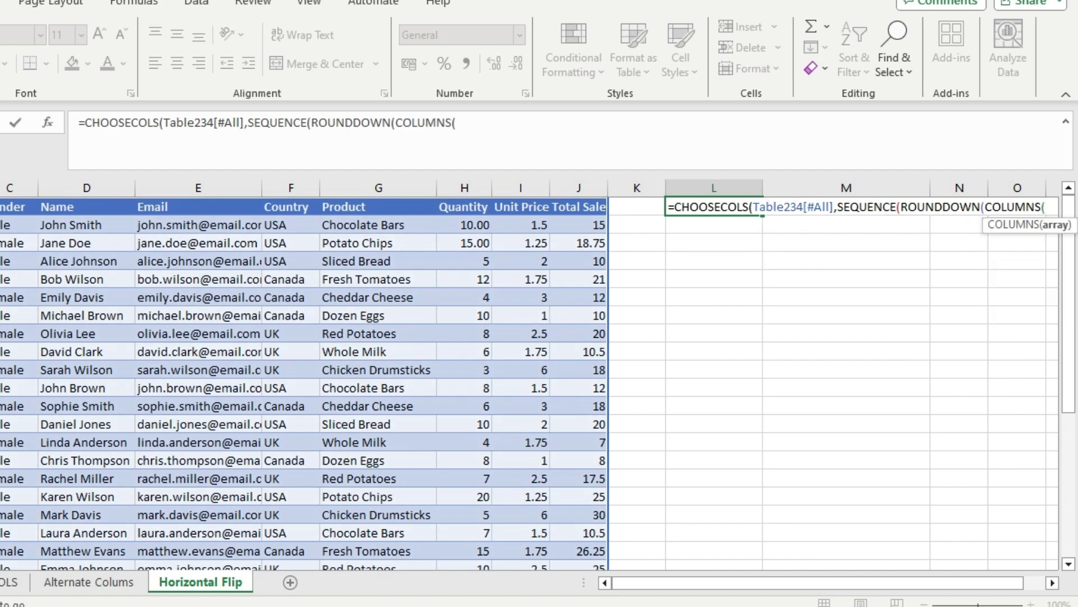
{"action": "left_click", "coordinate": [1, 206]}
{"action": "key", "text": "ctrl+shift+Down"}
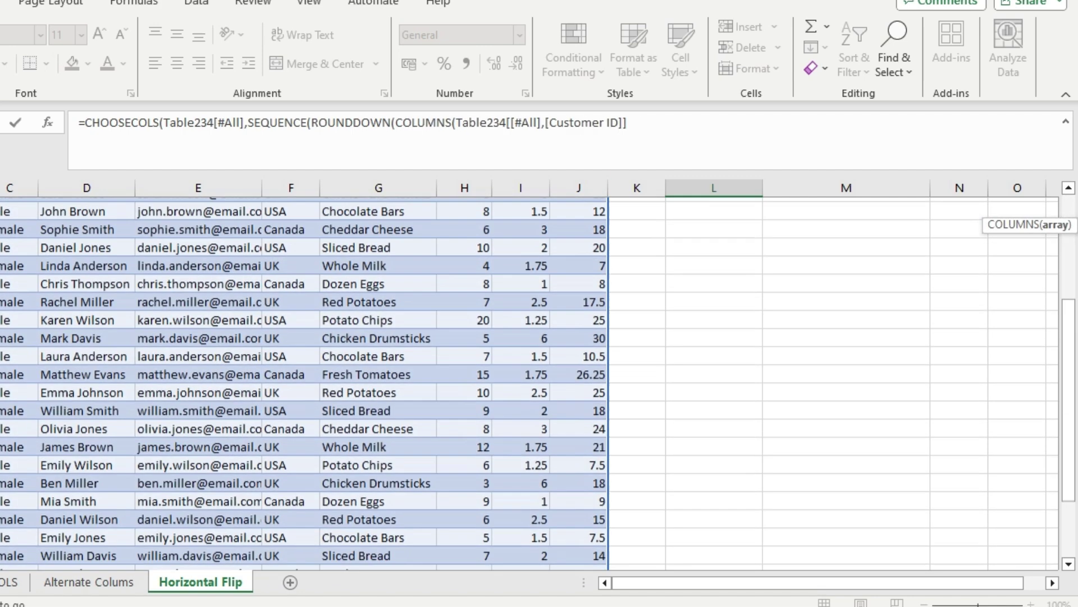
{"action": "key", "text": "ctrl+shift+Right"}
{"action": "key", "text": "ctrl+BackSpace"}
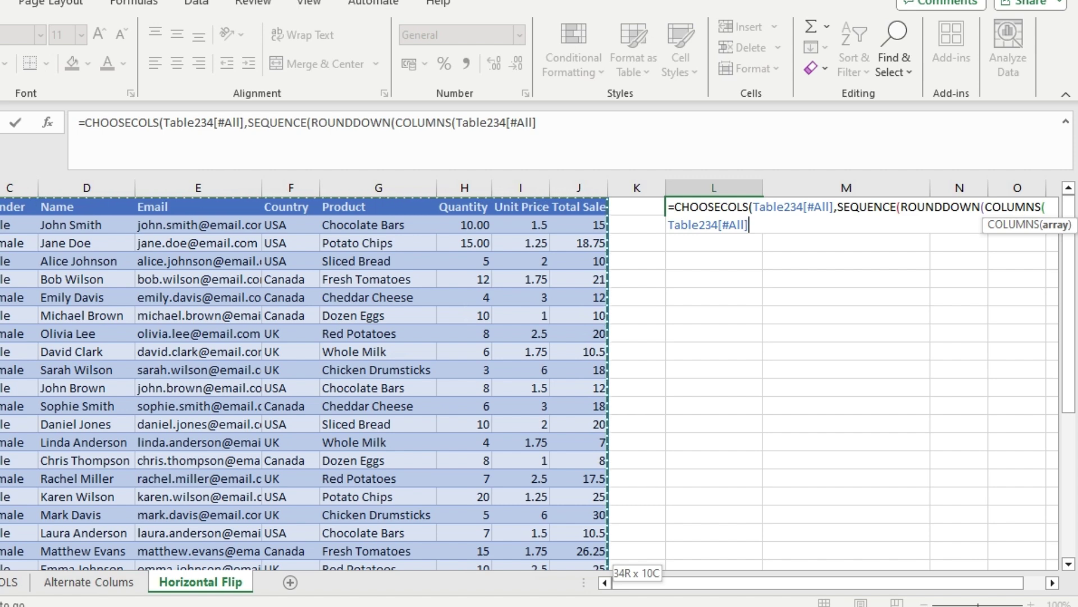
Step: Close the arguments as /2,0),1,2,2)) so every second column from column 2 is chosen
{"action": "type", "text": ")/"}
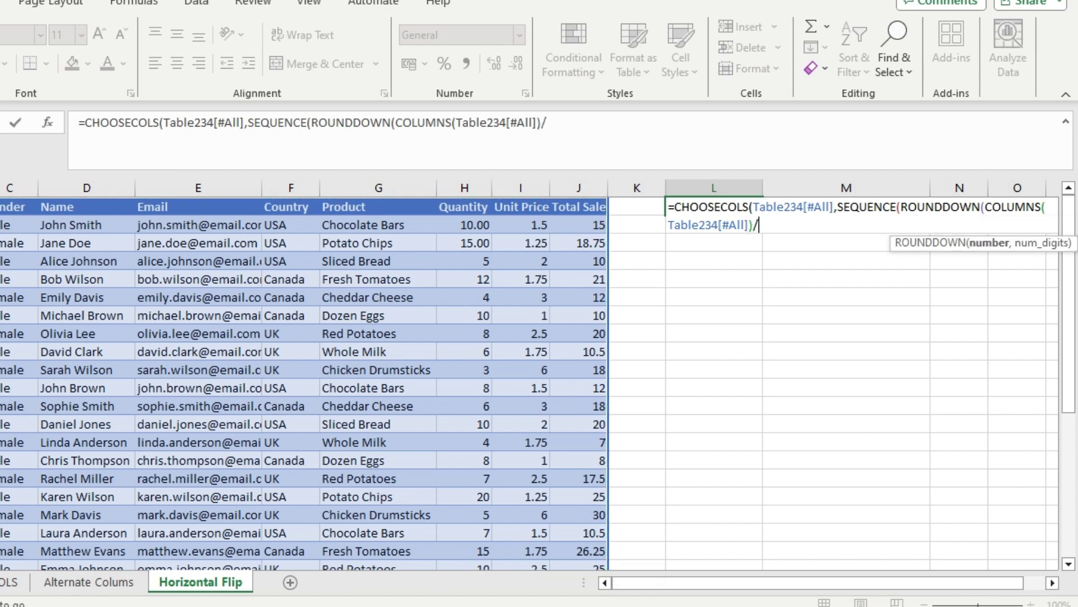
{"action": "type", "text": "2"}
{"action": "type", "text": ","}
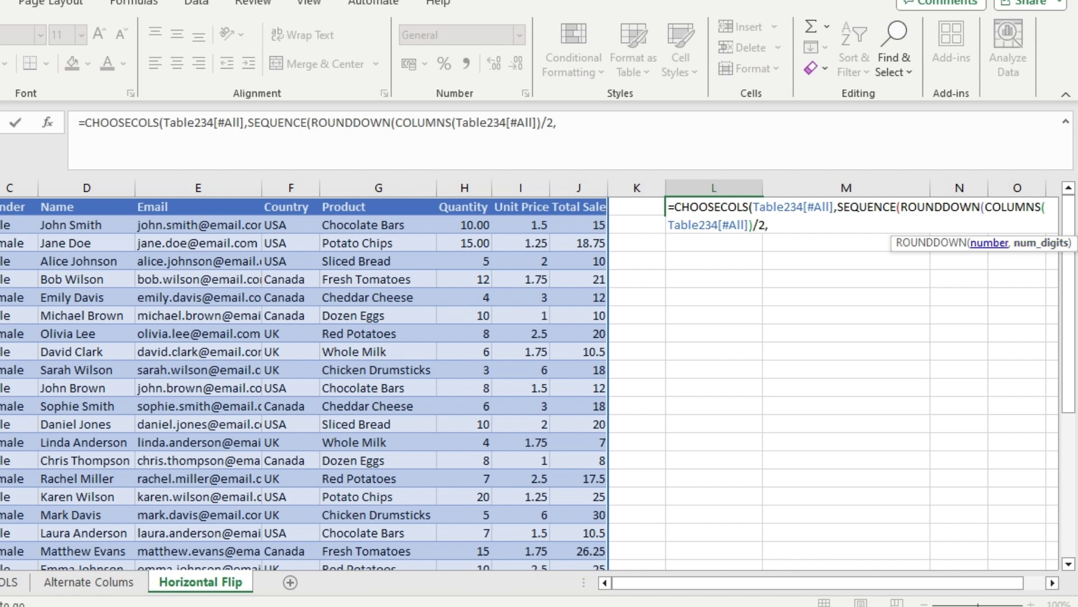
{"action": "type", "text": "0)"}
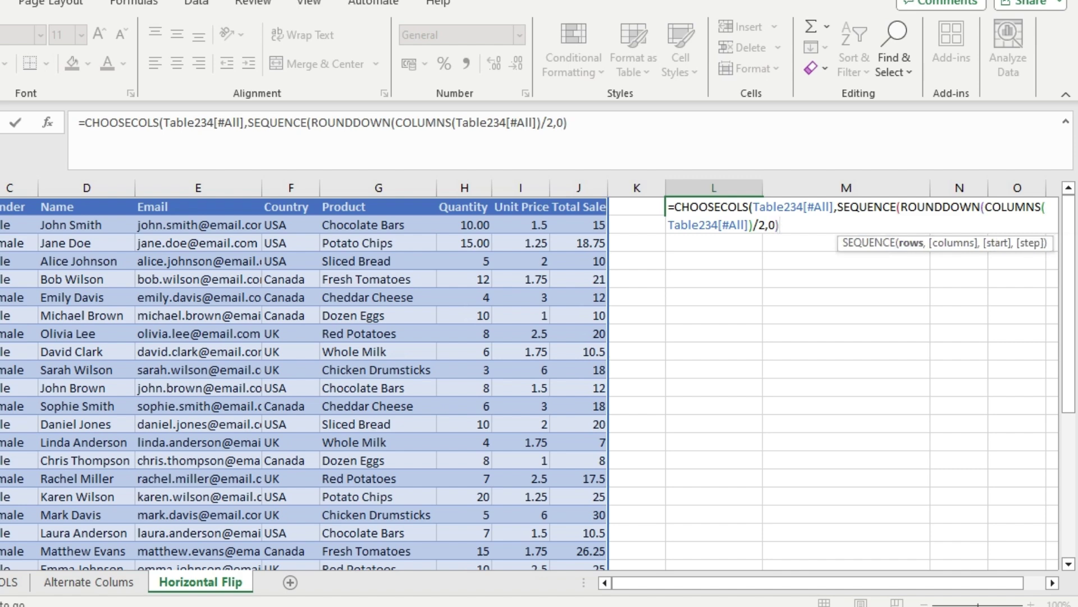
{"action": "type", "text": ","}
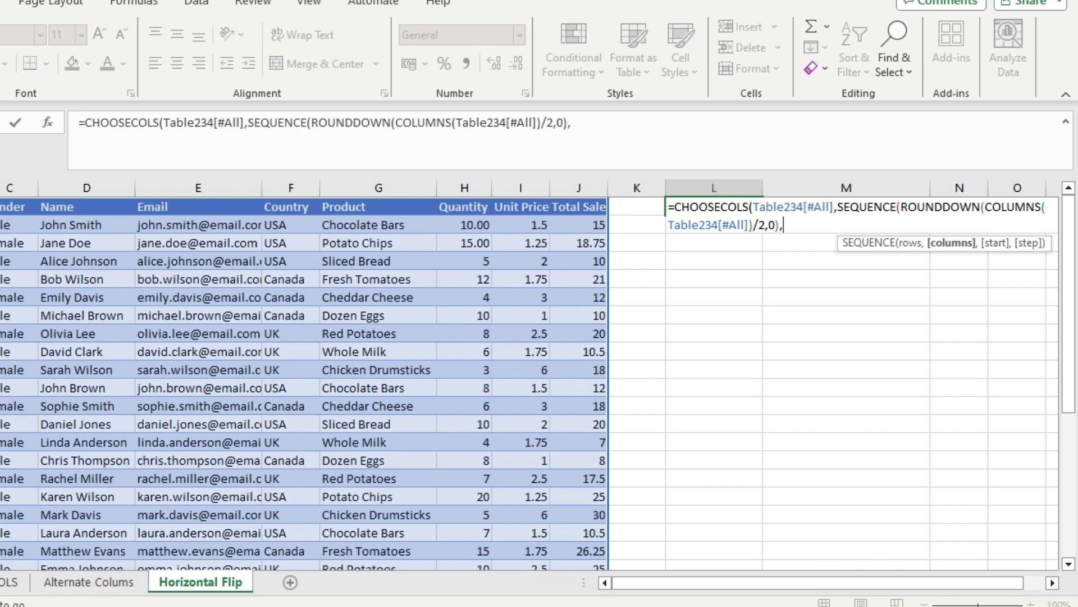
{"action": "type", "text": "1,"}
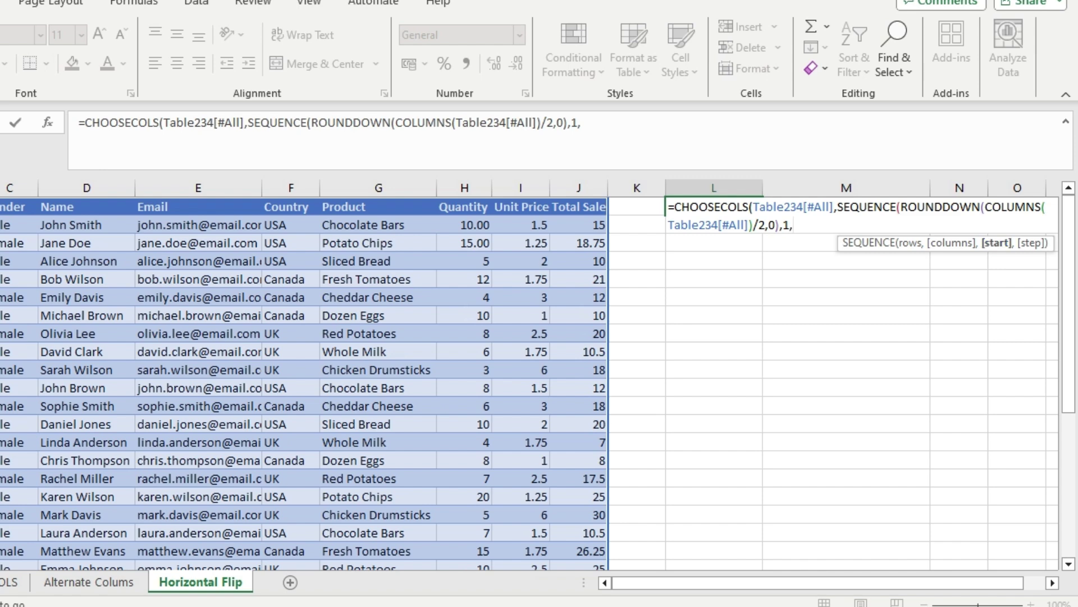
{"action": "type", "text": "2,"}
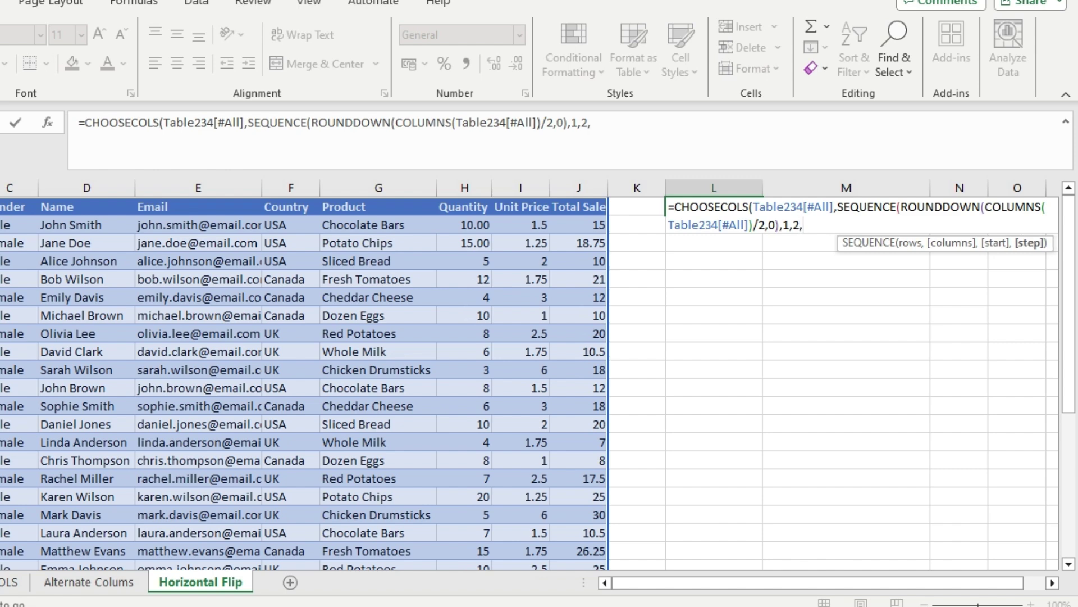
{"action": "type", "text": "2"}
{"action": "type", "text": ")"}
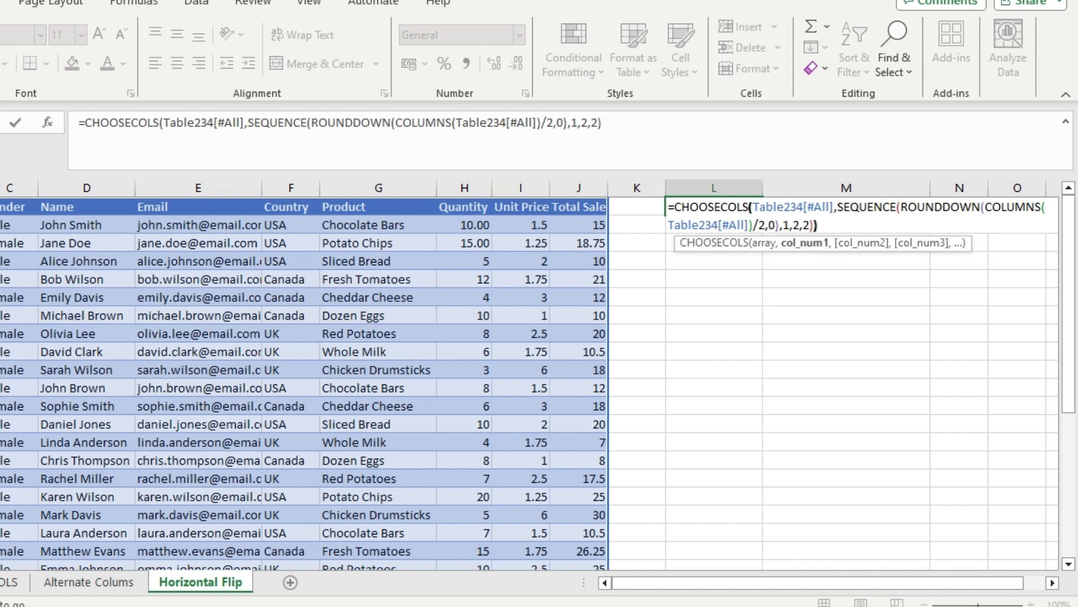
{"action": "type", "text": ")"}
Step: Commit the formula and compare its spilled output with the Age, Name, Country and Quantity columns
{"action": "key", "text": "Return"}
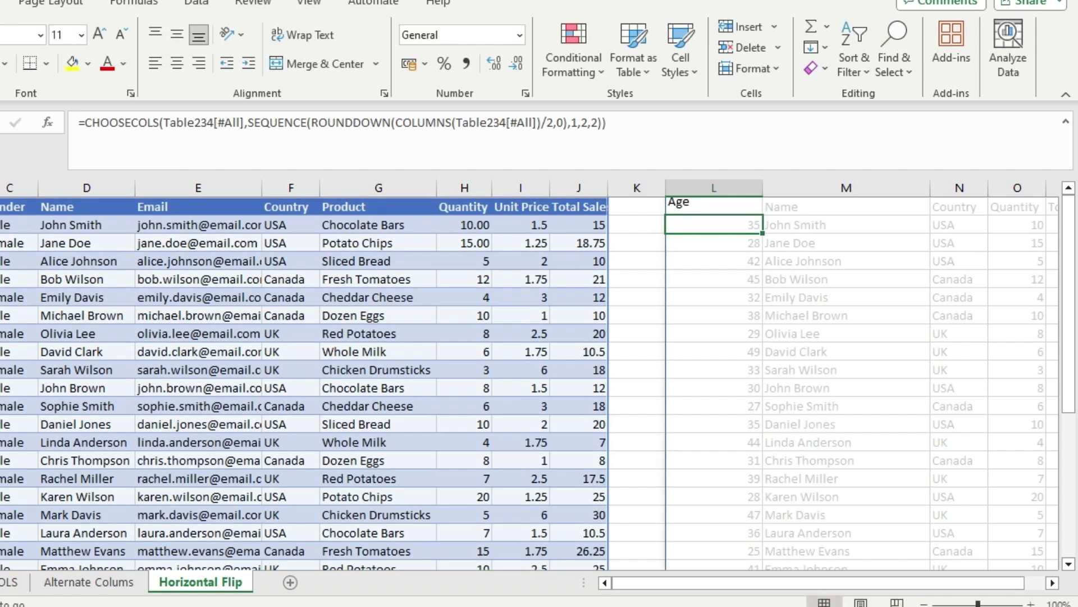
{"action": "key", "text": "Right"}
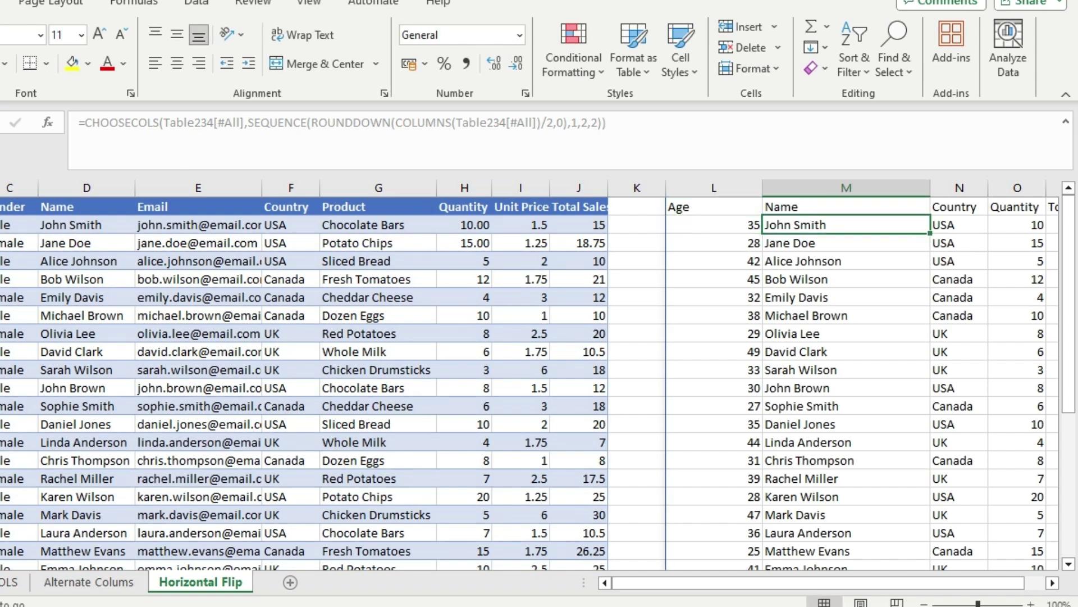
{"action": "key", "text": "Right"}
{"action": "key", "text": "Right"}
{"action": "key", "text": "Right"}
{"action": "key", "text": "Right"}
{"action": "key", "text": "Right"}
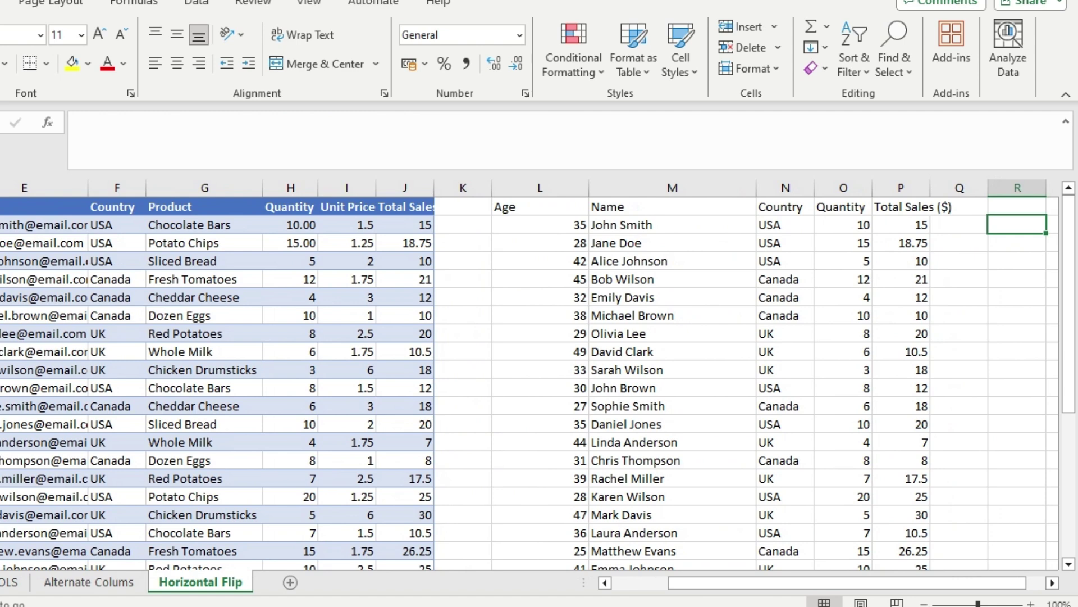
{"action": "left_click", "coordinate": [539, 207]}
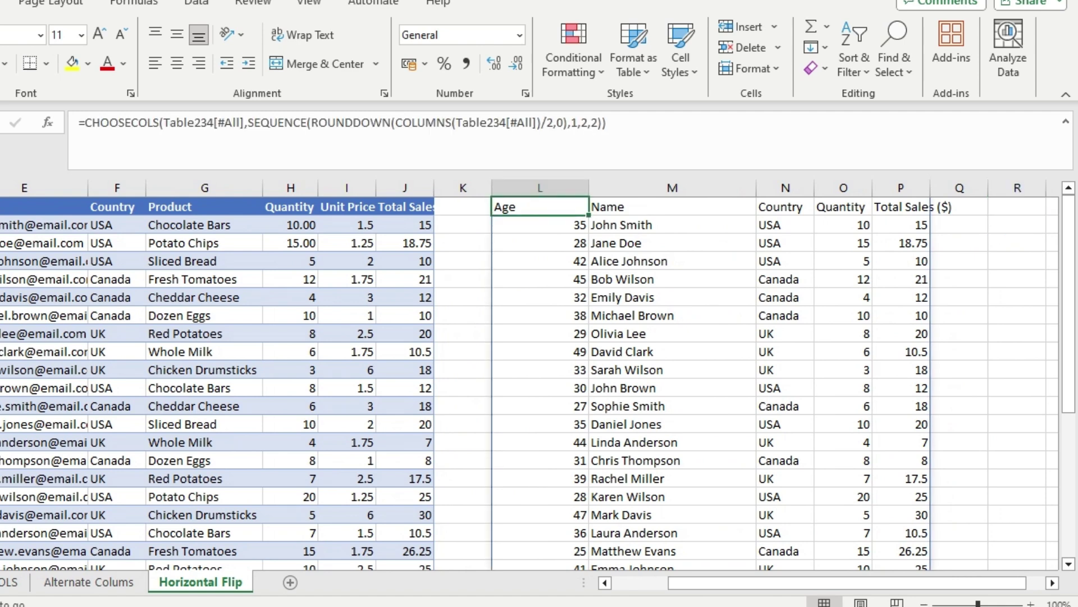
{"action": "key", "text": "ctrl+Home"}
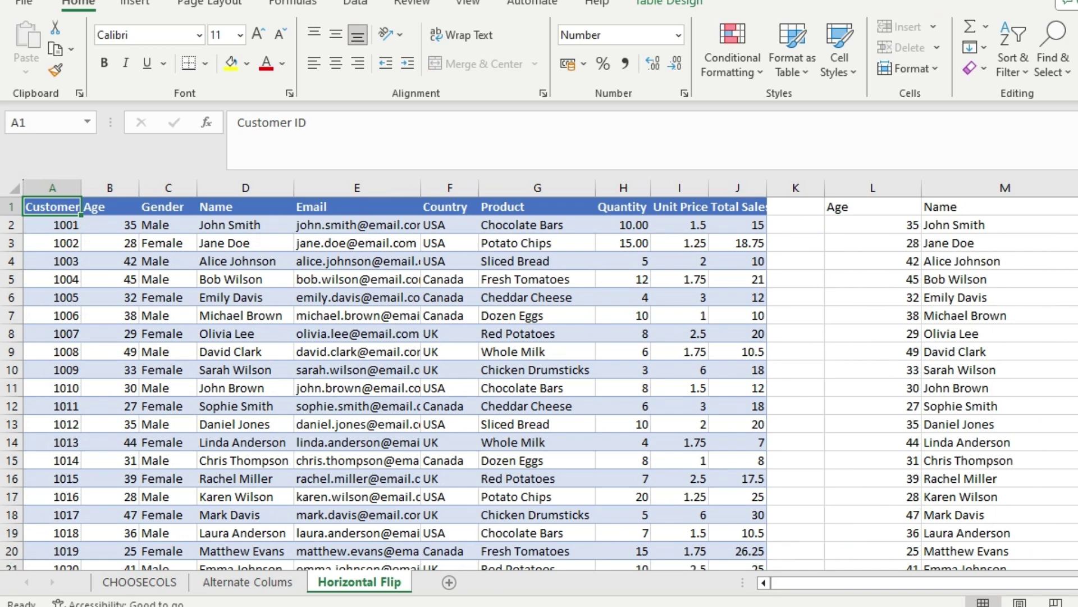
{"action": "left_click", "coordinate": [110, 188]}
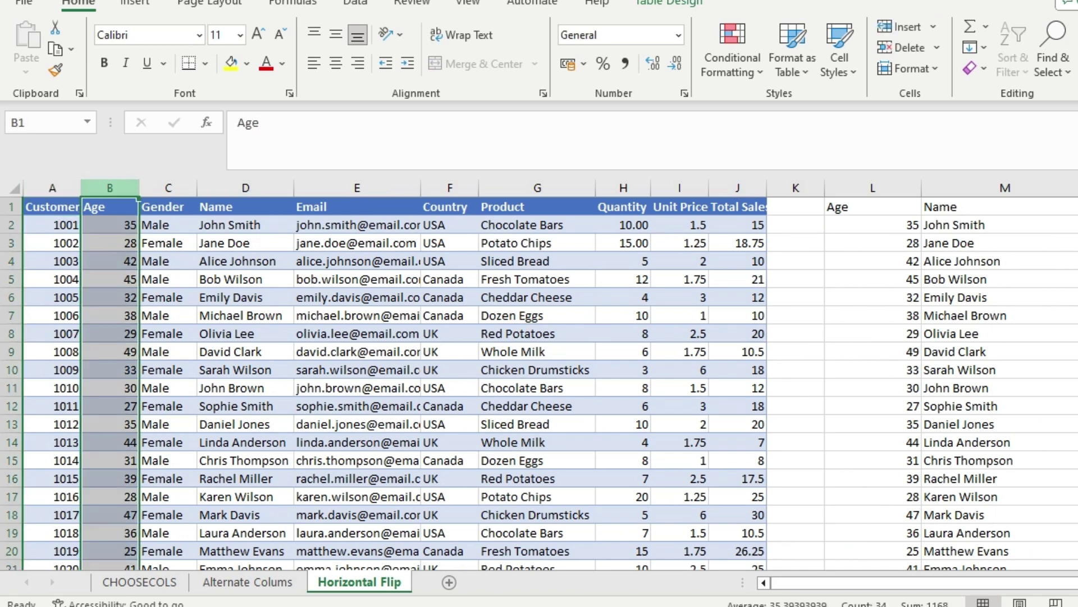
{"action": "left_click", "coordinate": [245, 188]}
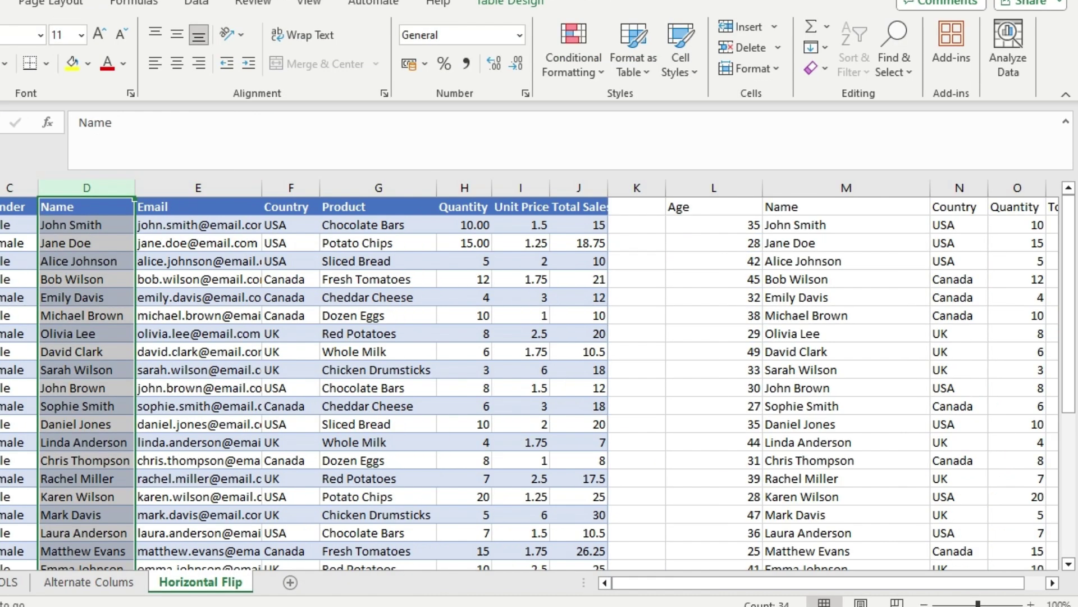
{"action": "left_click", "coordinate": [291, 188]}
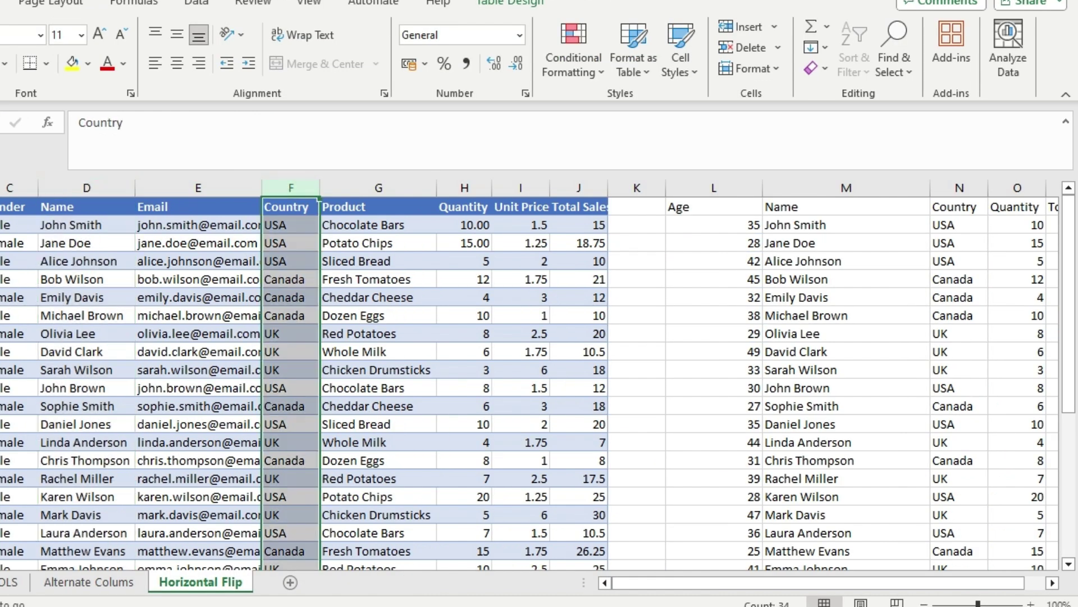
{"action": "left_click", "coordinate": [464, 188]}
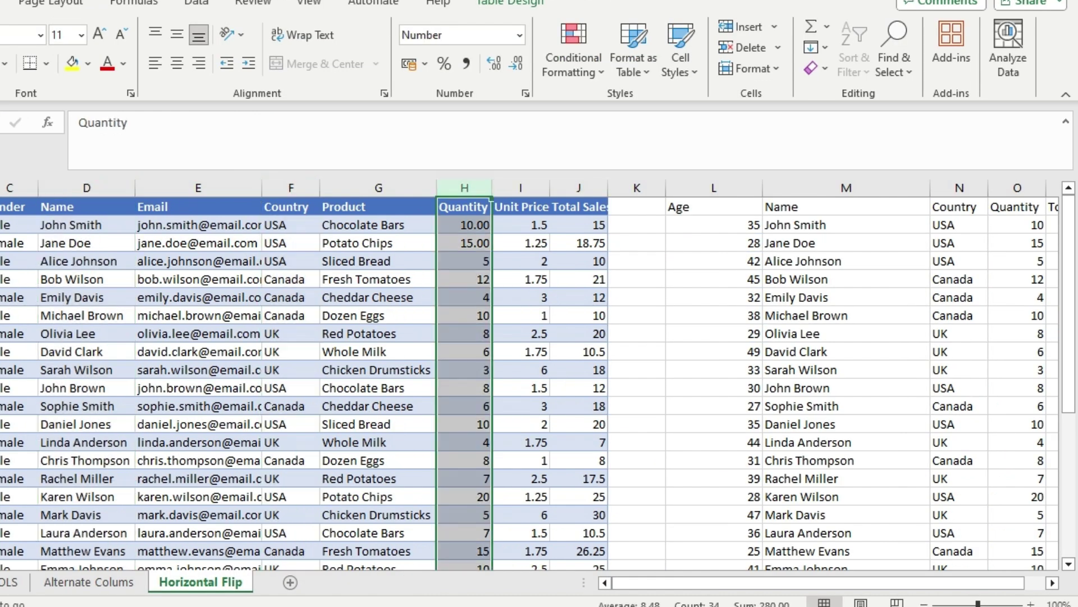
Step: Review L1's formula, cancel the edit, then delete the formula and its spilled results
{"action": "left_click", "coordinate": [713, 206]}
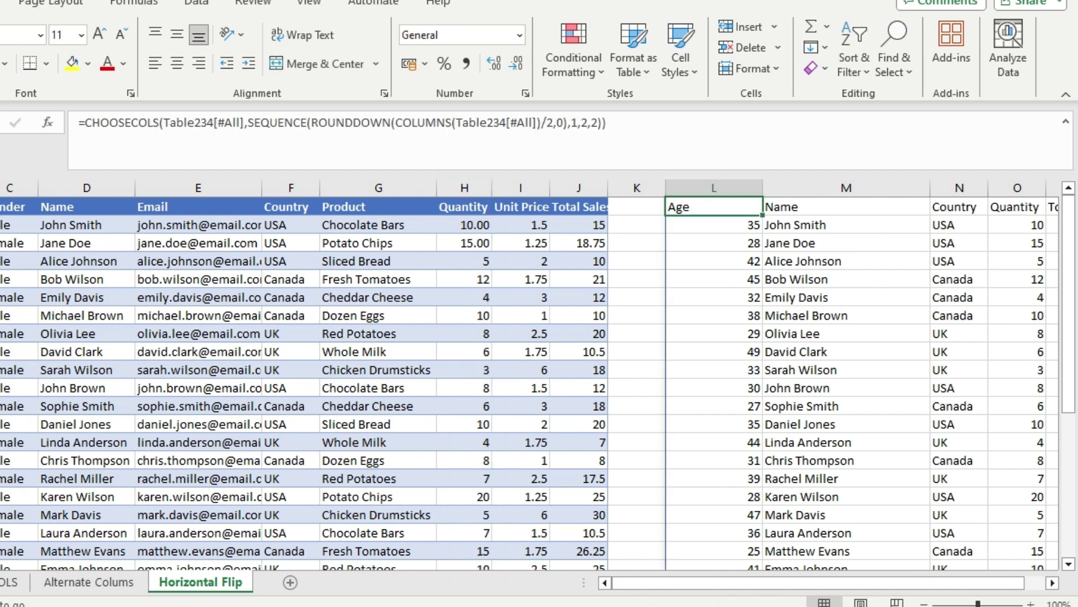
{"action": "left_click_drag", "start_coordinate": [609, 122], "coordinate": [77, 123]}
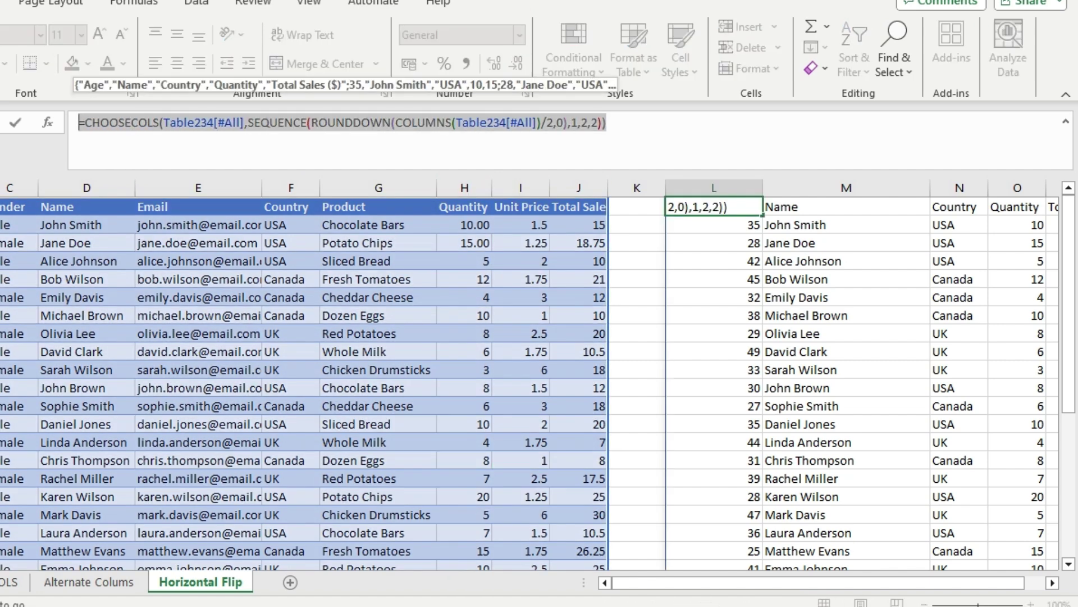
{"action": "key", "text": "ctrl+c"}
{"action": "key", "text": "Escape"}
{"action": "left_click", "coordinate": [637, 243]}
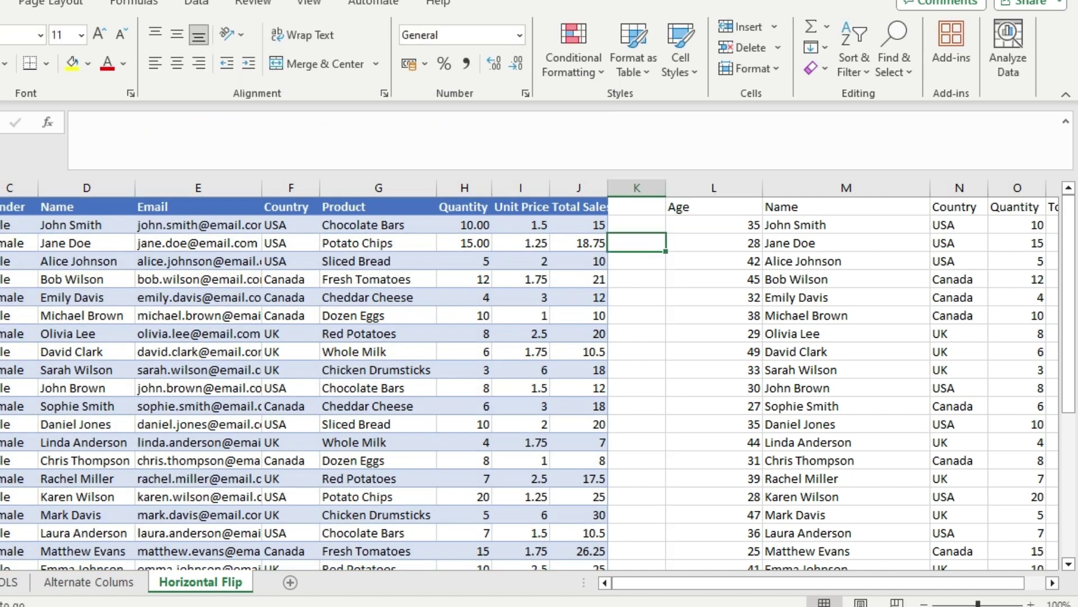
{"action": "scroll", "coordinate": [538, 384], "scroll_direction": "down", "scroll_amount": 2}
{"action": "scroll", "coordinate": [538, 384], "scroll_direction": "up", "scroll_amount": 2}
{"action": "left_click", "coordinate": [714, 206]}
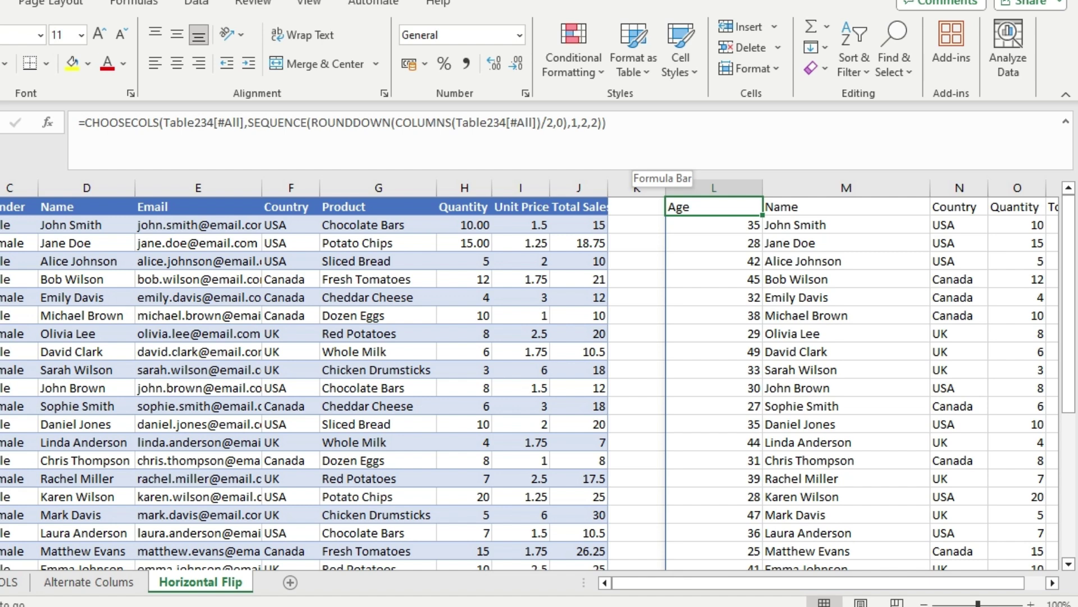
{"action": "key", "text": "Delete"}
Step: Enter =CHOOSECOLS(Table234[#All],SEQUENCE( in L1 with the whole table as the array
{"action": "type", "text": "=cho"}
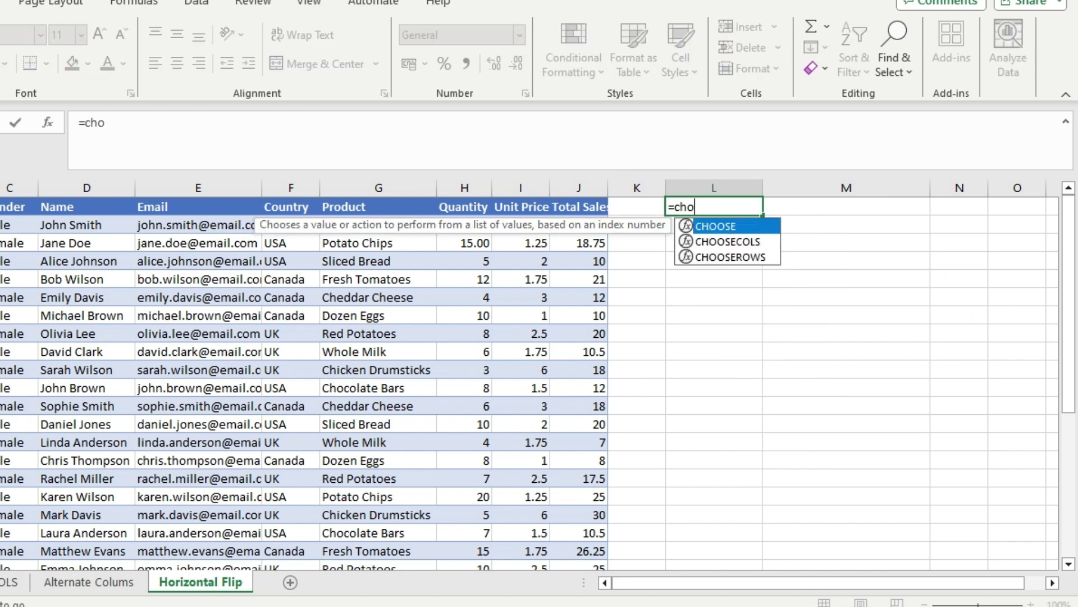
{"action": "key", "text": "Down"}
{"action": "key", "text": "Tab"}
{"action": "left_click", "coordinate": [0, 207]}
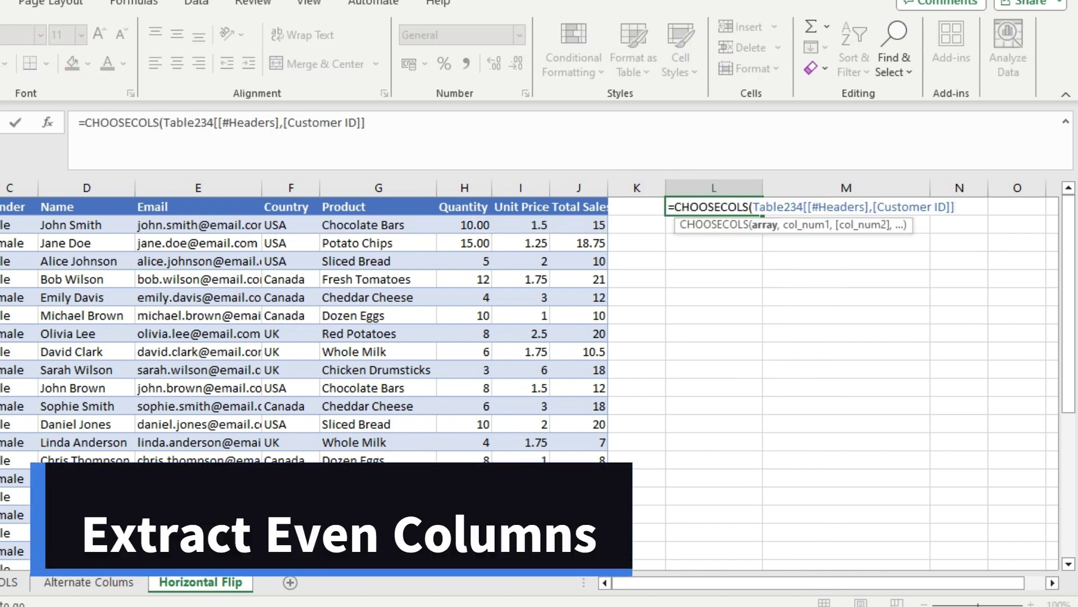
{"action": "key", "text": "ctrl+shift+Down"}
{"action": "key", "text": "ctrl+shift+Right"}
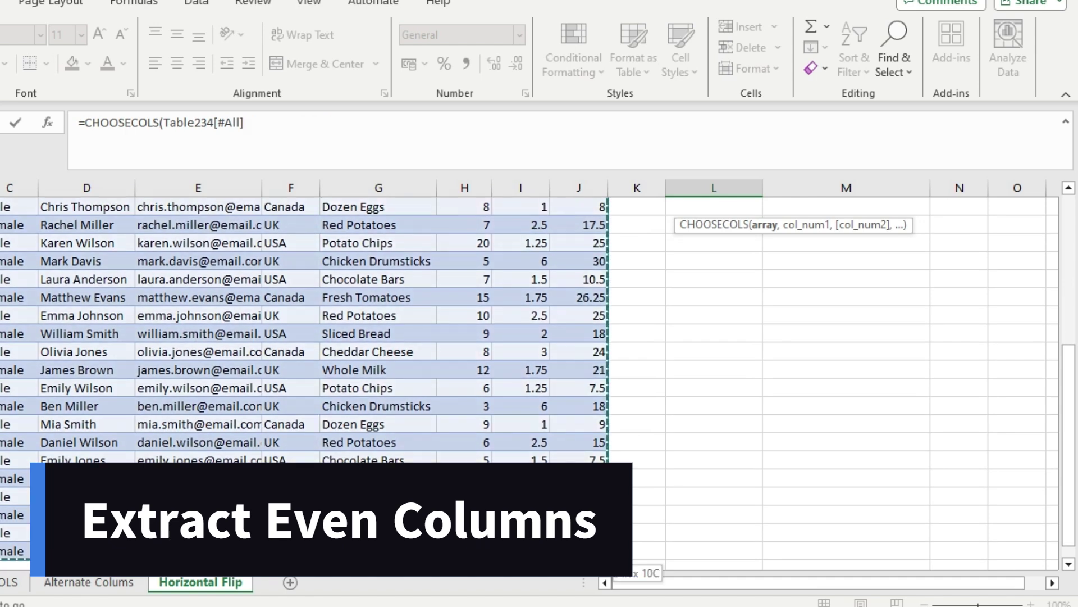
{"action": "type", "text": ","}
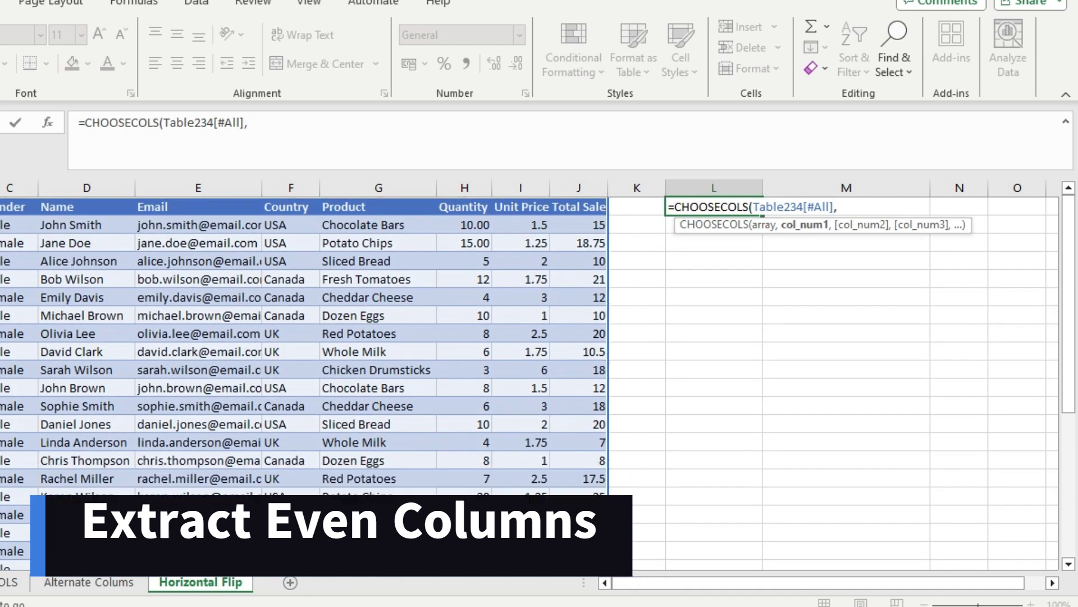
{"action": "type", "text": "seq"}
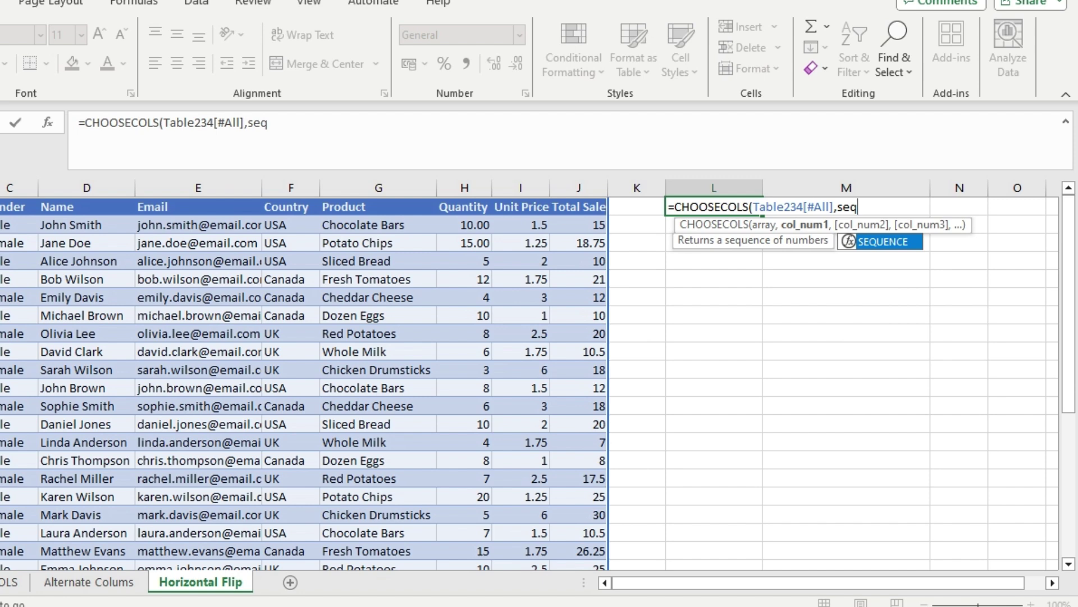
{"action": "key", "text": "Tab"}
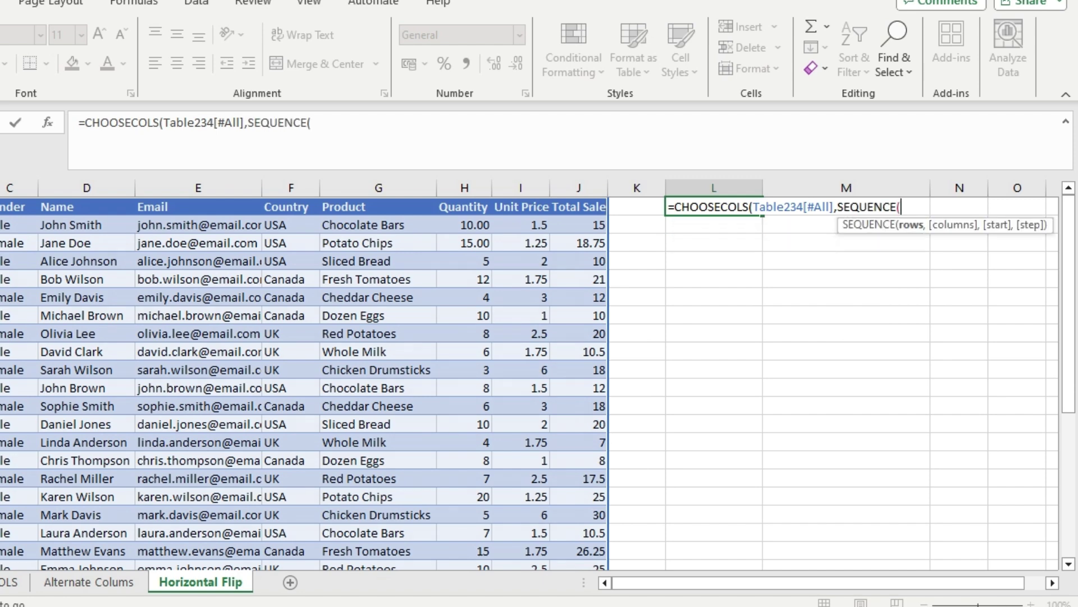
Step: Add COLUMNS(Table234[#All])/2 with ROUNDUP as SEQUENCE's row count
{"action": "type", "text": "col"}
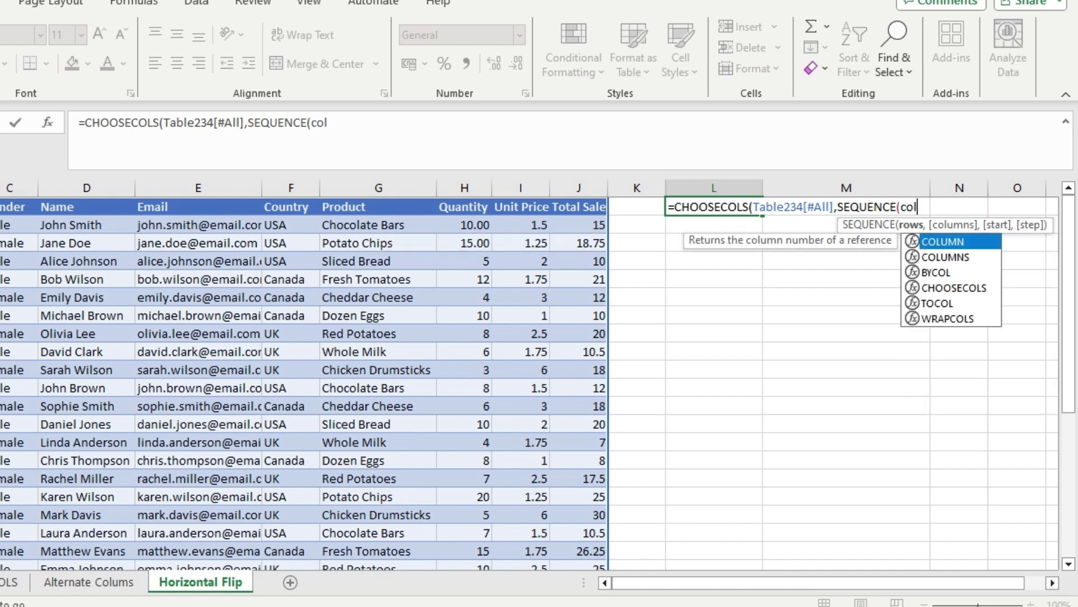
{"action": "key", "text": "Down"}
{"action": "key", "text": "Tab"}
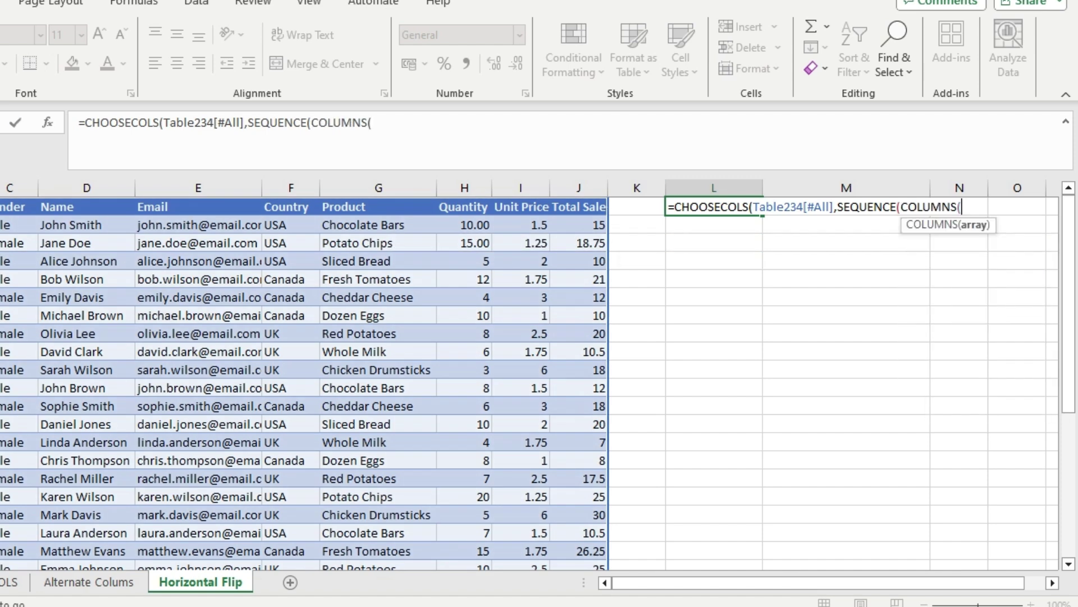
{"action": "left_click", "coordinate": [1, 207]}
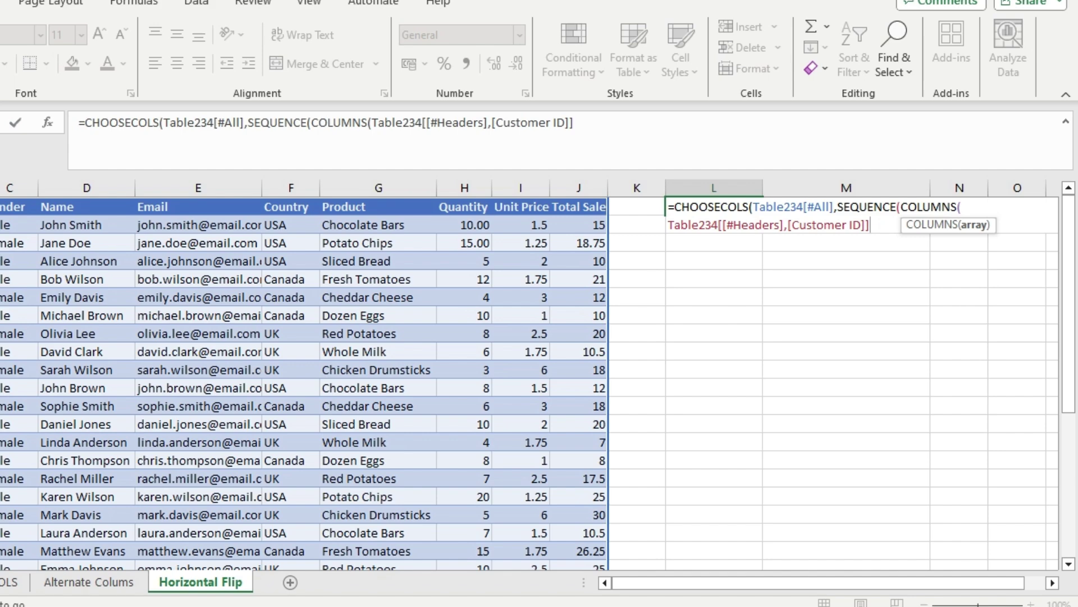
{"action": "key", "text": "ctrl+shift+Down"}
{"action": "key", "text": "ctrl+shift+Right"}
{"action": "key", "text": "ctrl+BackSpace"}
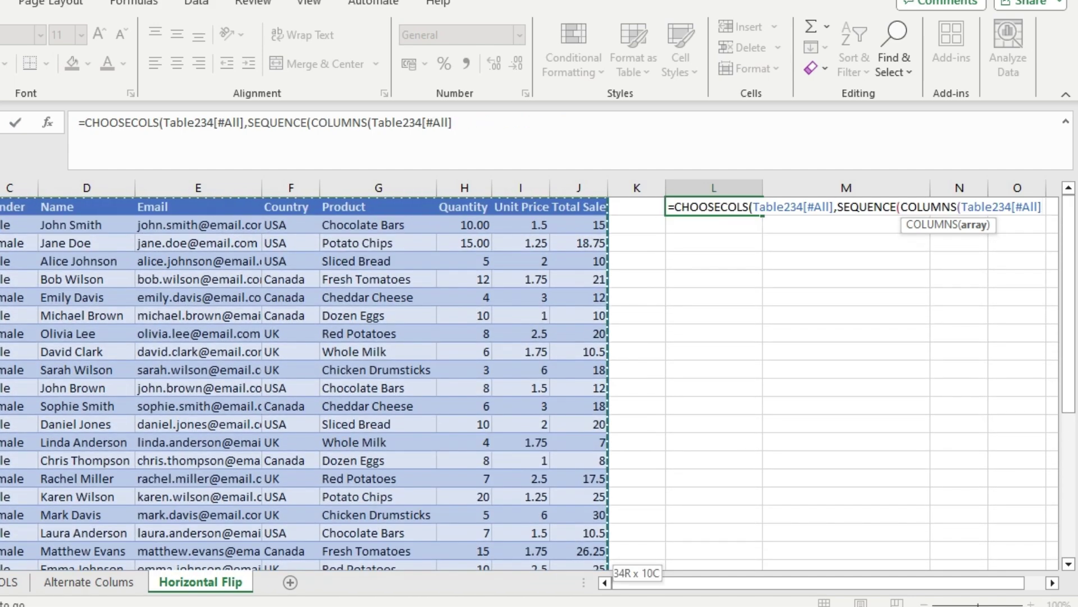
{"action": "type", "text": ")/2"}
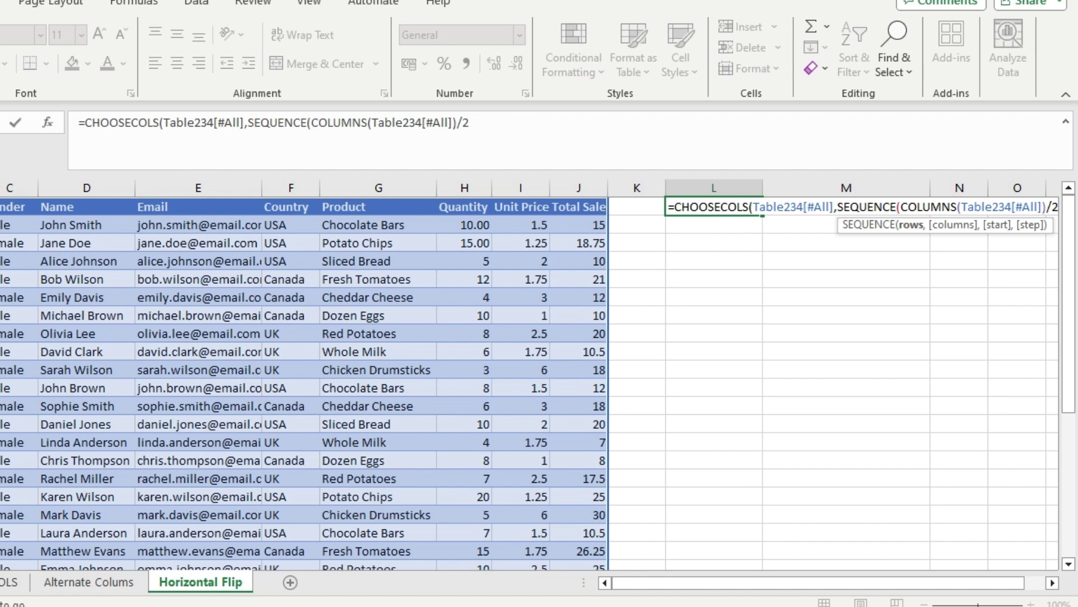
{"action": "type", "text": "rou"}
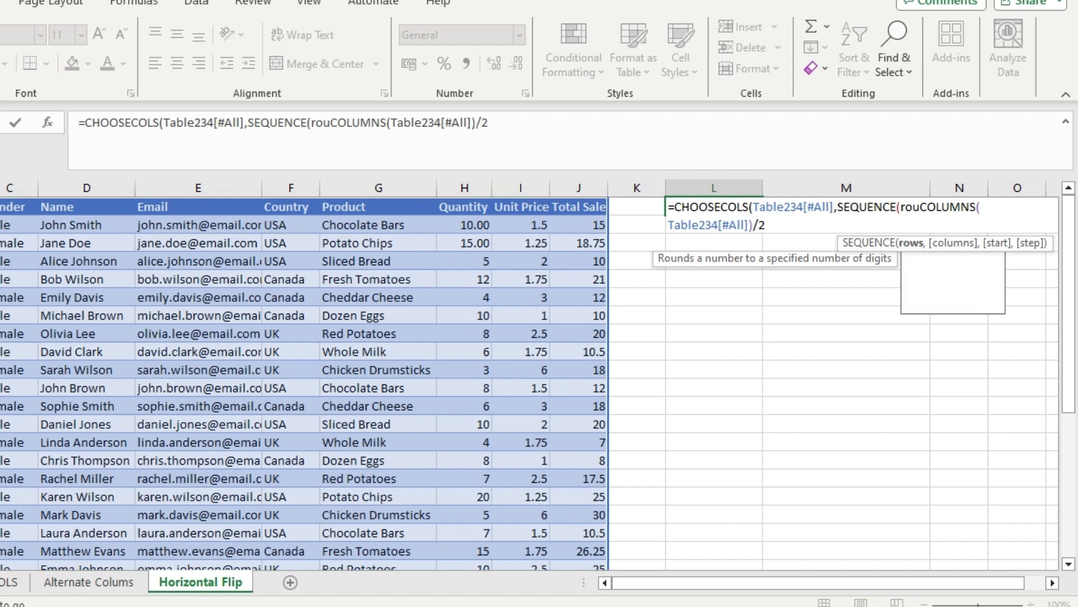
{"action": "type", "text": "n"}
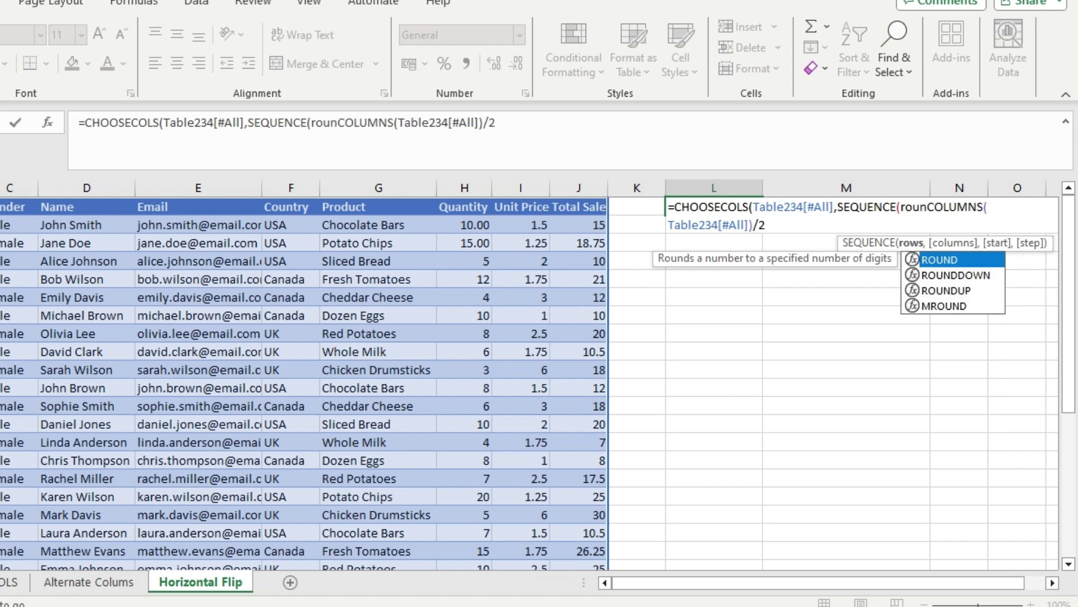
{"action": "key", "text": "Down"}
{"action": "key", "text": "Down"}
{"action": "key", "text": "Tab"}
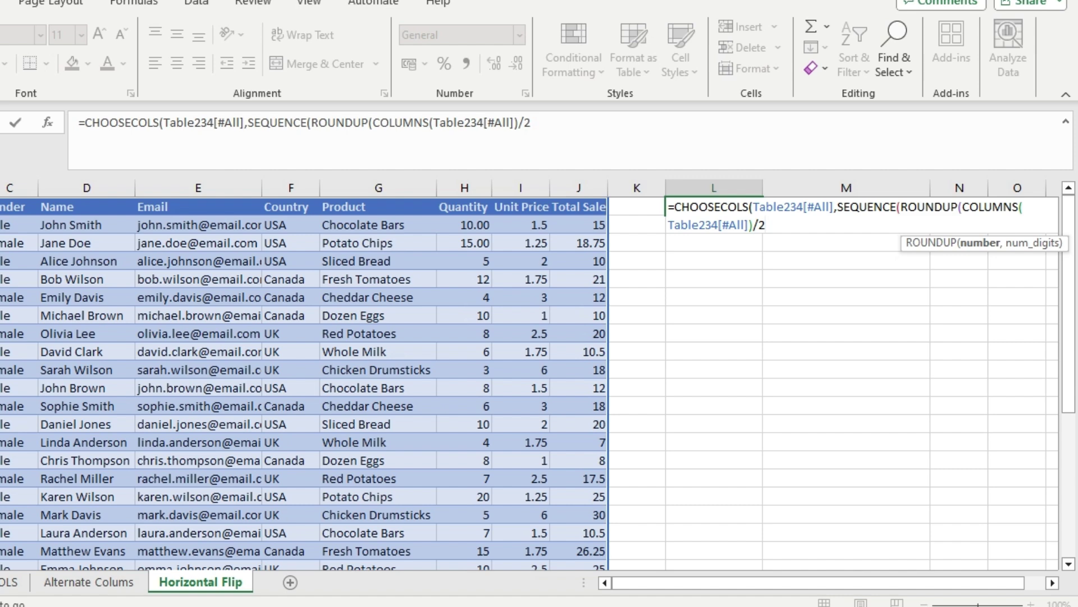
Step: Complete ROUNDUP with 0 digits, then give SEQUENCE 1 column, start 1, step 2, and close the formula
{"action": "type", "text": ","}
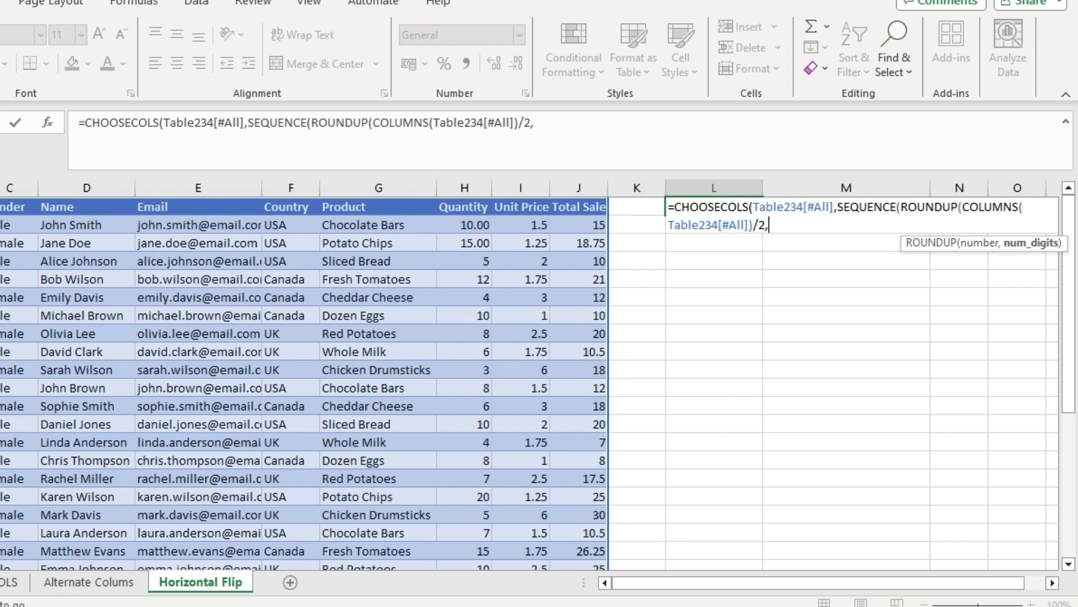
{"action": "type", "text": "0),"}
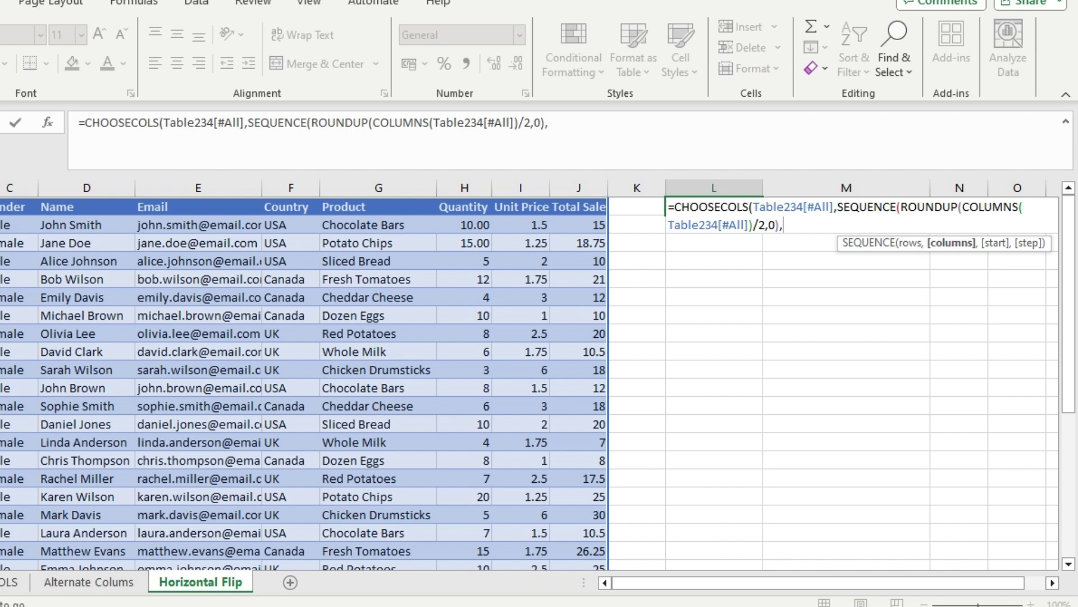
{"action": "left_click_drag", "start_coordinate": [901, 207], "coordinate": [775, 225]}
{"action": "key", "text": "End"}
{"action": "type", "text": "1,"}
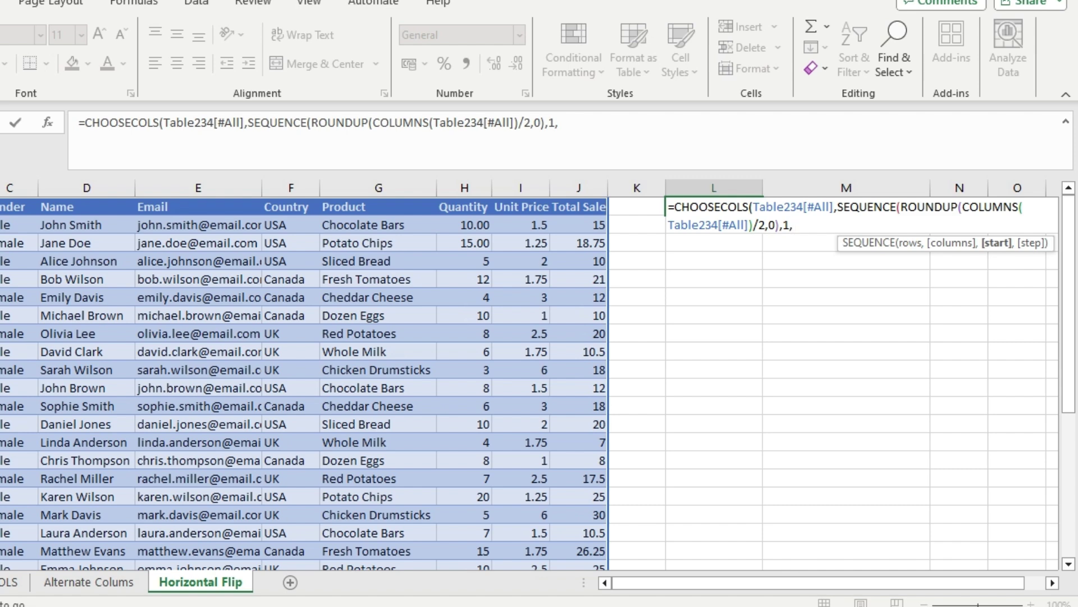
{"action": "type", "text": "1,2"}
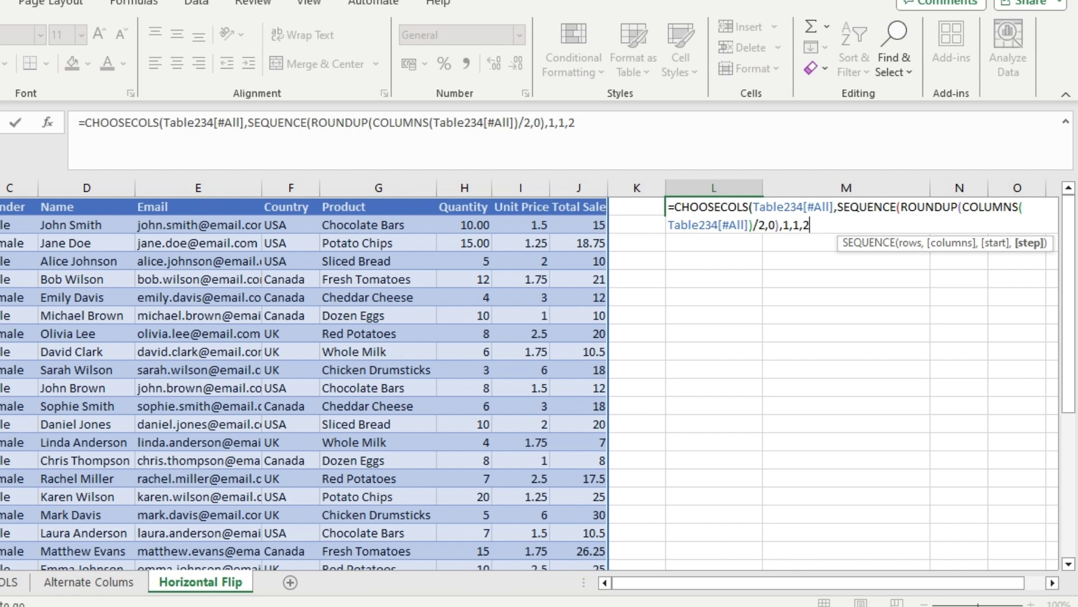
{"action": "type", "text": ")"}
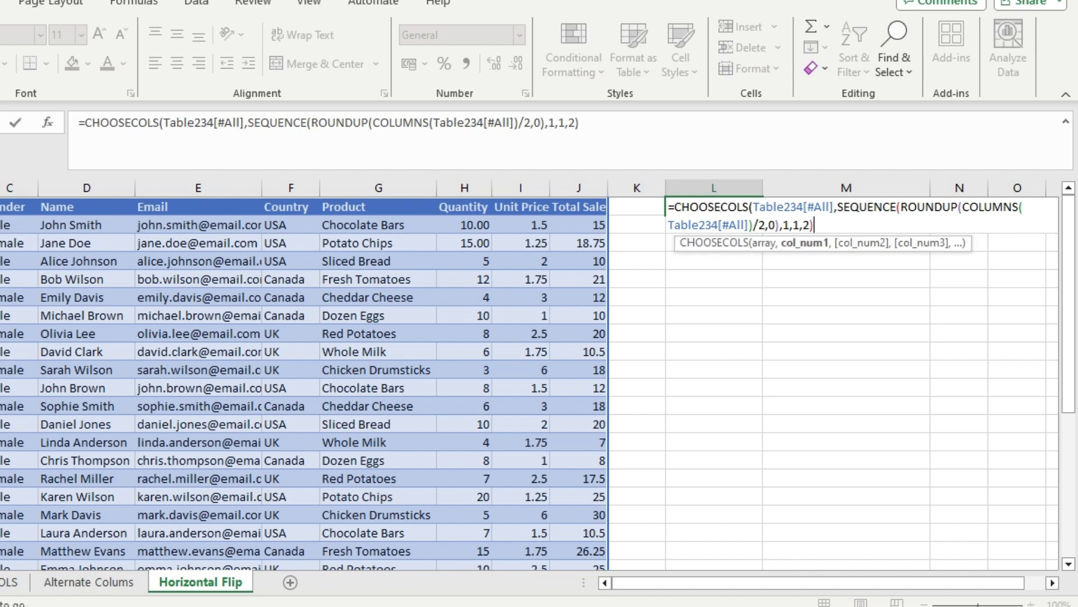
{"action": "type", "text": ")"}
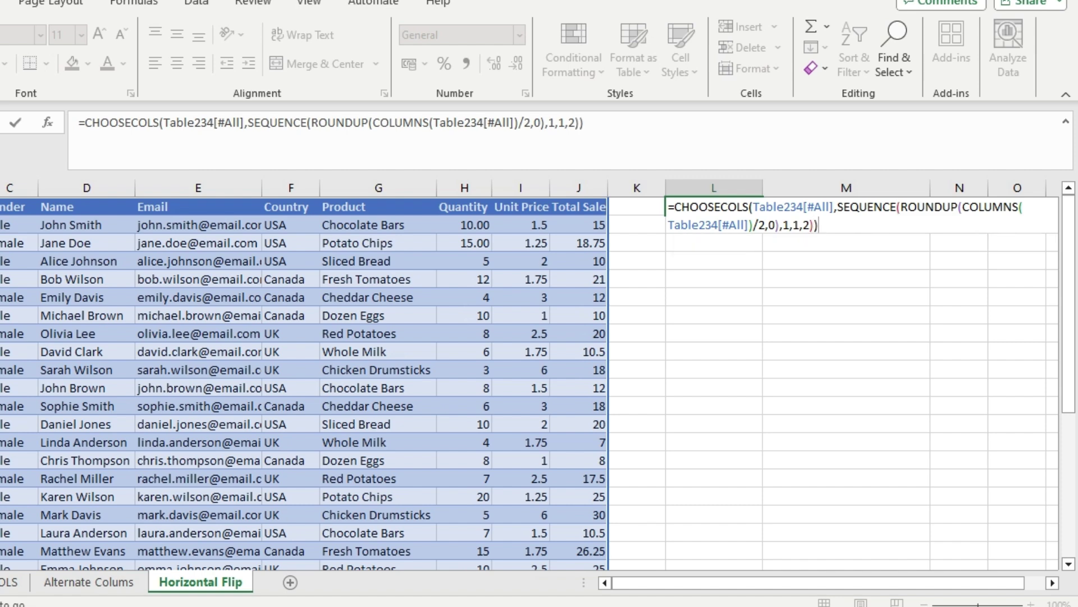
Step: Enter the formula and inspect the spilled Customer ID, Gender, Email and following columns
{"action": "key", "text": "Return"}
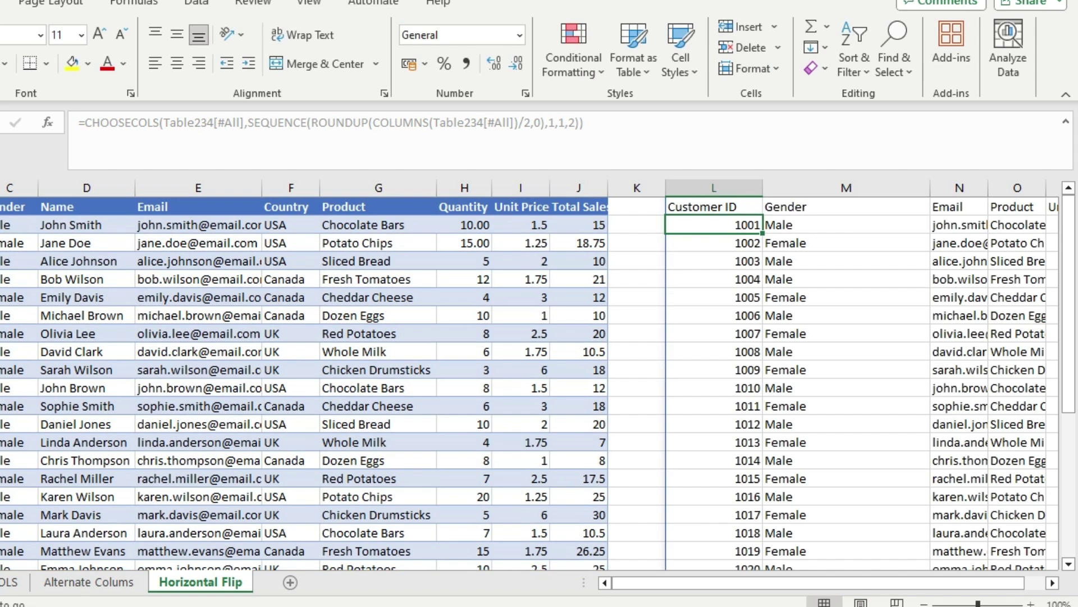
{"action": "left_click", "coordinate": [714, 207]}
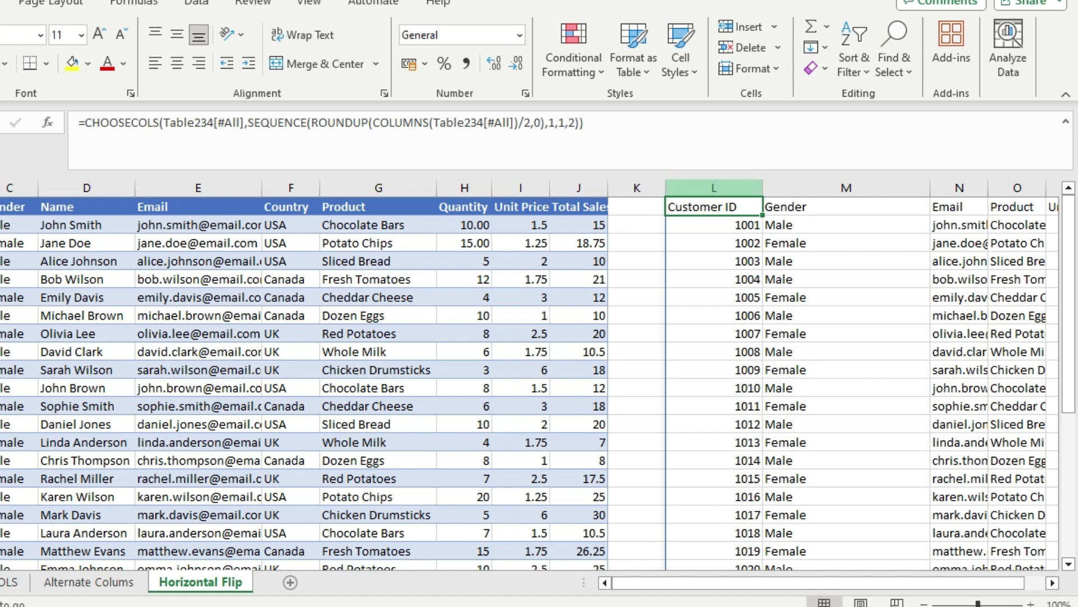
{"action": "key", "text": "ctrl+shift+Down"}
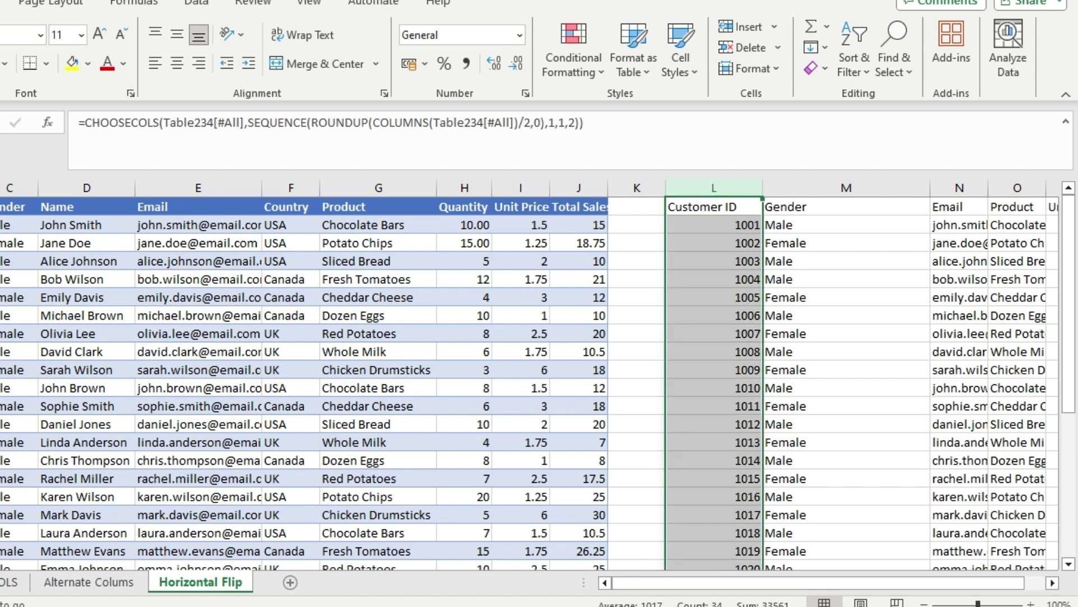
{"action": "key", "text": "Right"}
{"action": "key", "text": "ctrl+shift+Down"}
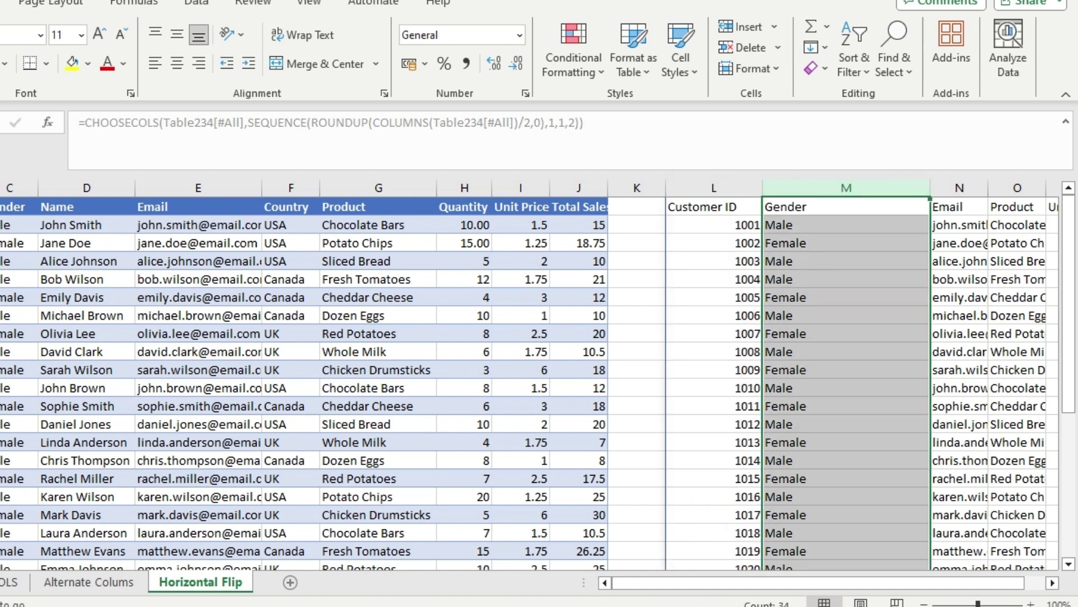
{"action": "key", "text": "Right"}
{"action": "key", "text": "ctrl+shift+Down"}
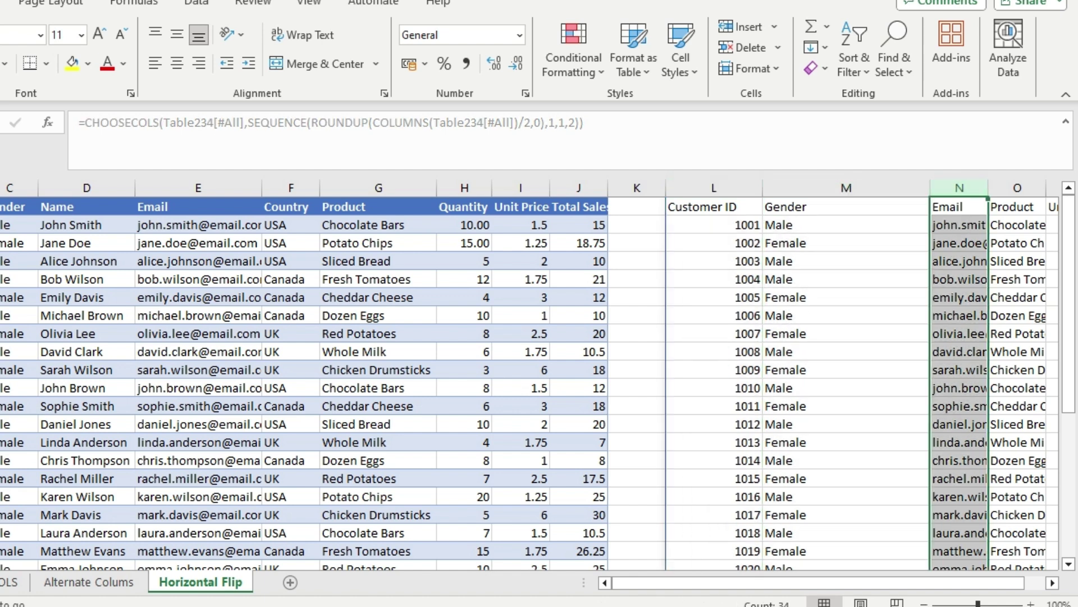
{"action": "key", "text": "Down"}
{"action": "key", "text": "Down"}
{"action": "key", "text": "Right"}
{"action": "key", "text": "Right"}
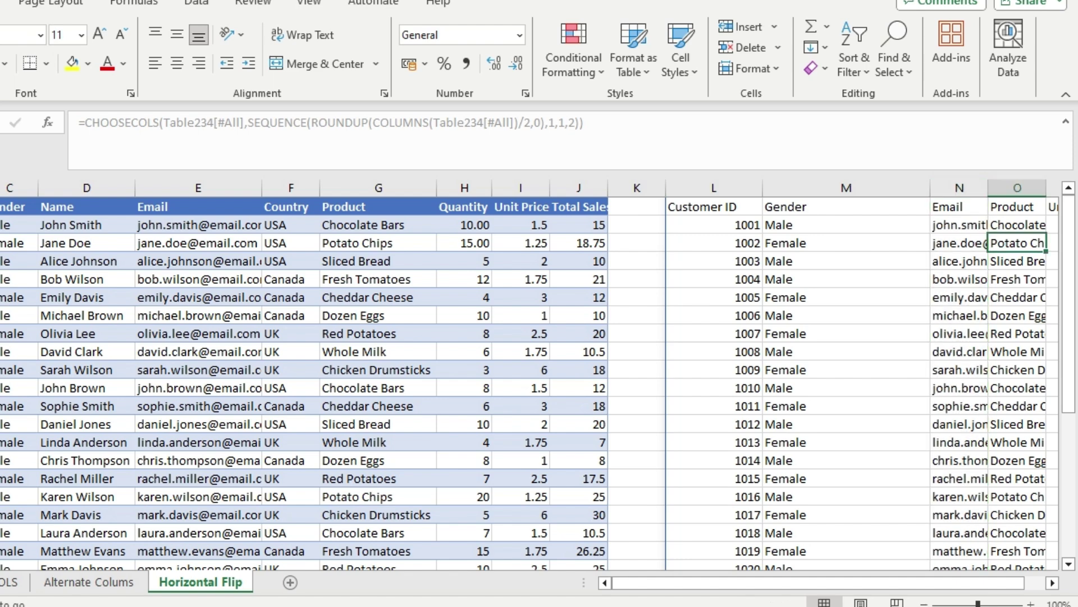
{"action": "key", "text": "Right"}
{"action": "key", "text": "Right"}
{"action": "key", "text": "Left"}
{"action": "key", "text": "Left"}
{"action": "key", "text": "Left"}
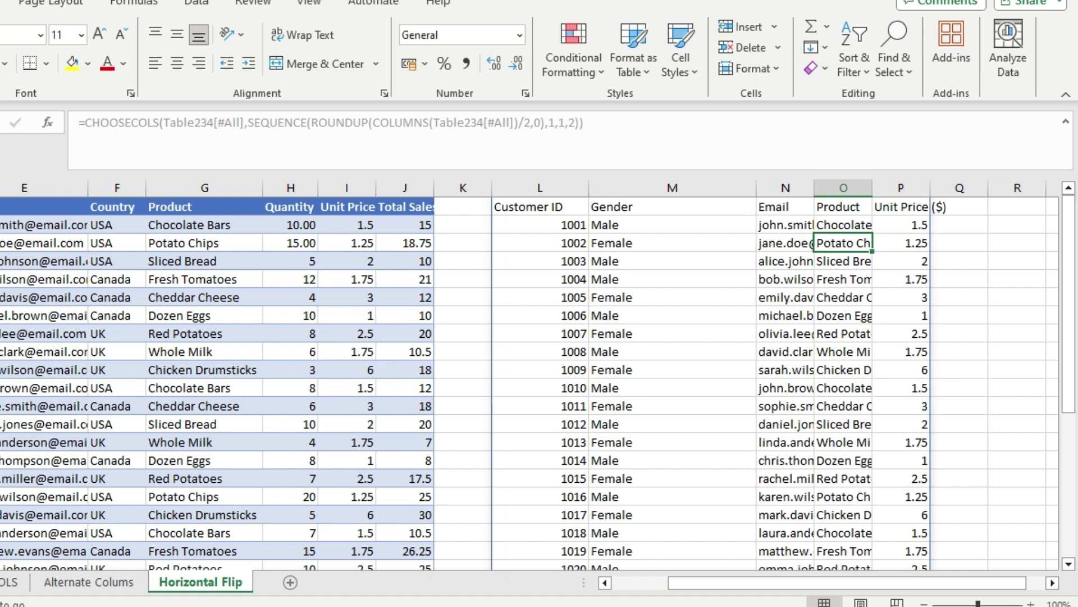
{"action": "left_click", "coordinate": [672, 407]}
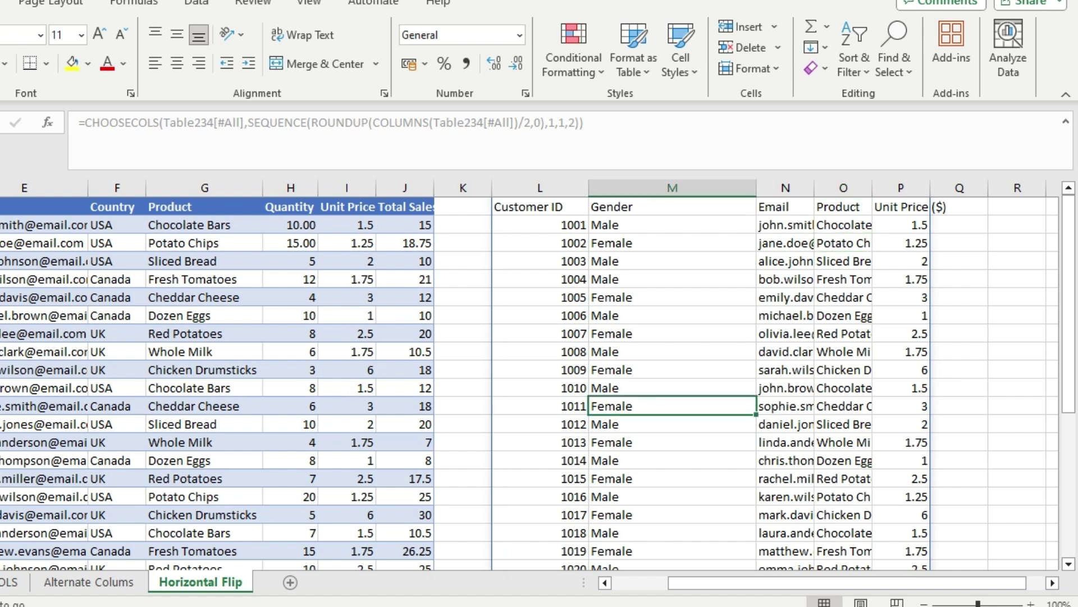
Step: Delete the L1 formula and its spilled results
{"action": "left_click", "coordinate": [540, 207]}
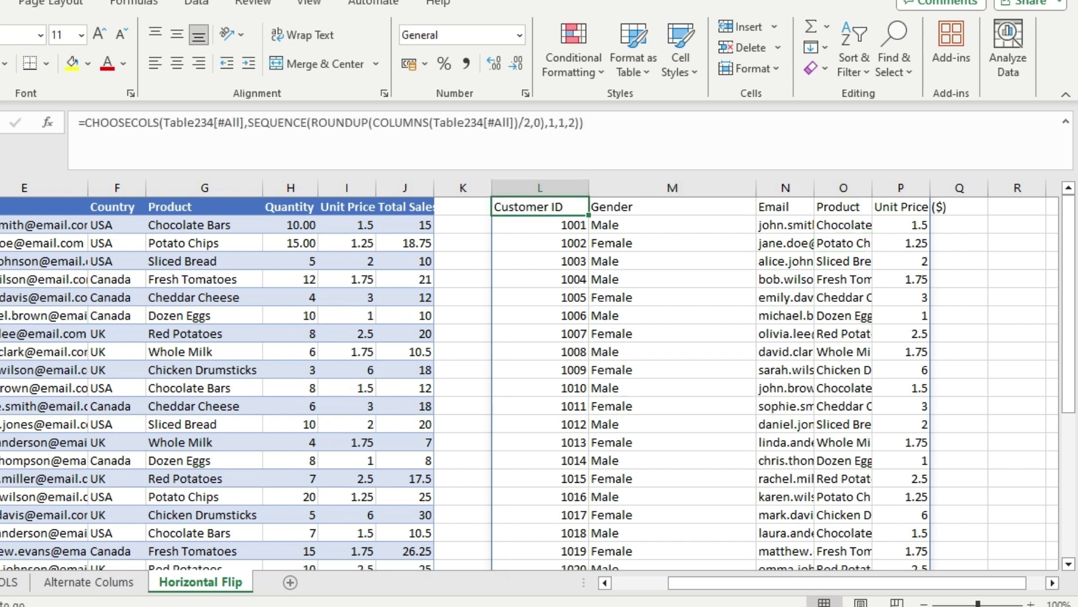
{"action": "key", "text": "Delete"}
{"action": "key", "text": "Left"}
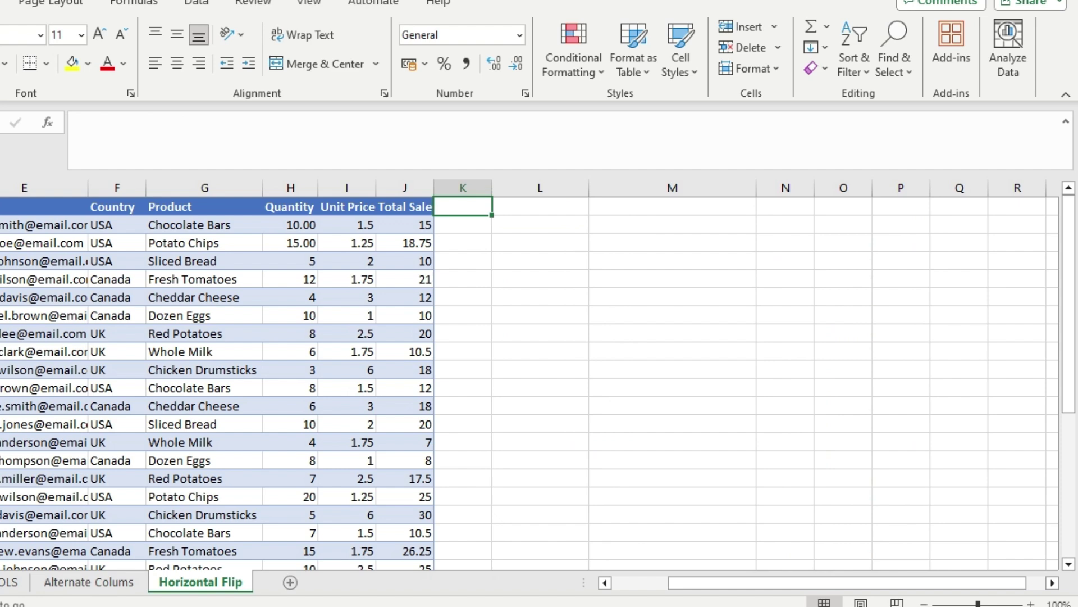
Step: Jump back to the Customer ID column at the start of the table
{"action": "key", "text": "Left"}
{"action": "key", "text": "Left"}
{"action": "key", "text": "Left"}
{"action": "key", "text": "Left"}
{"action": "key", "text": "Left"}
{"action": "key", "text": "Left"}
{"action": "key", "text": "Left"}
{"action": "key", "text": "Left"}
{"action": "key", "text": "Left"}
{"action": "key", "text": "Left"}
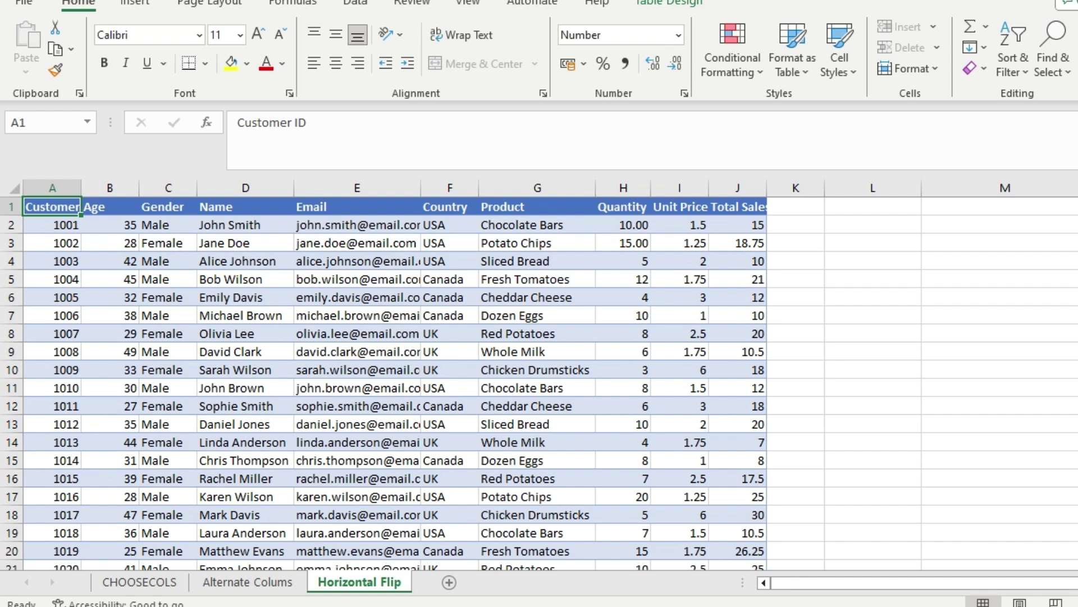
Step: Start =CHOOSECOLS(Table234[#All] in the empty cell L1
{"action": "left_click", "coordinate": [873, 207]}
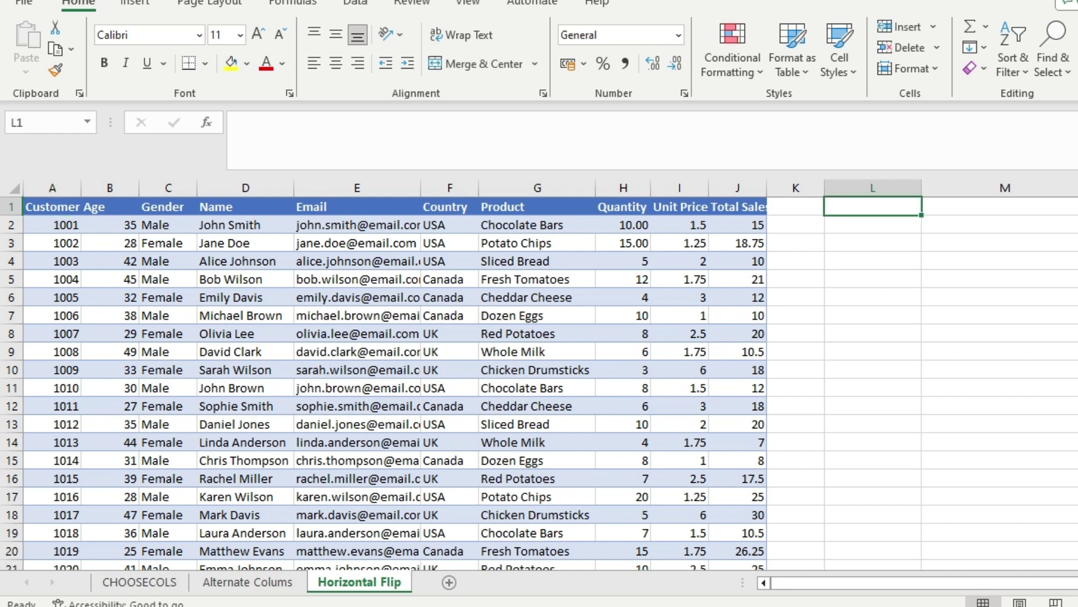
{"action": "type", "text": "=ch"}
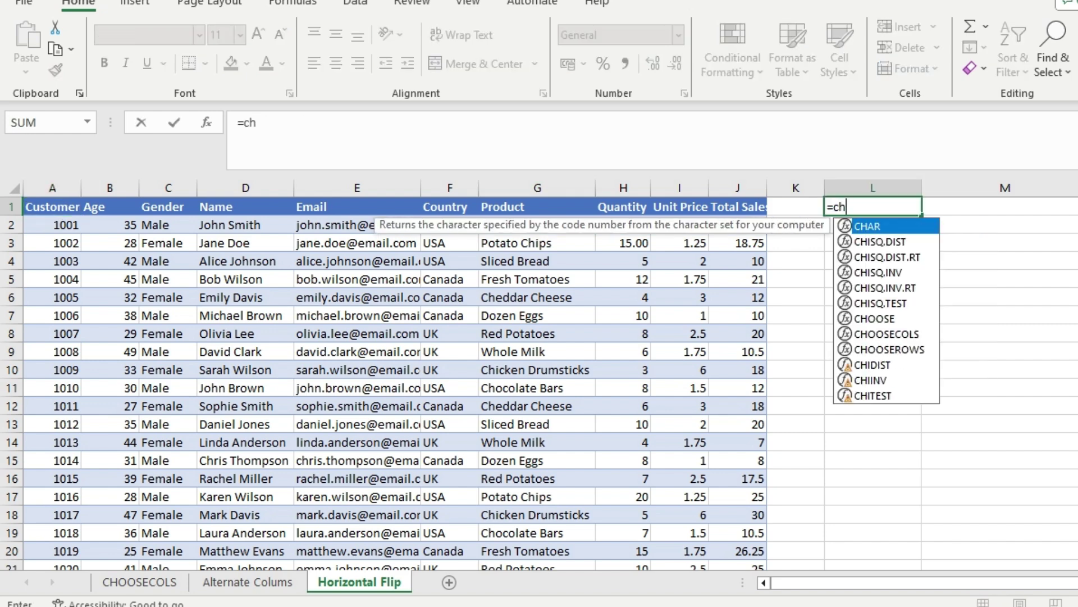
{"action": "double_click", "coordinate": [886, 334]}
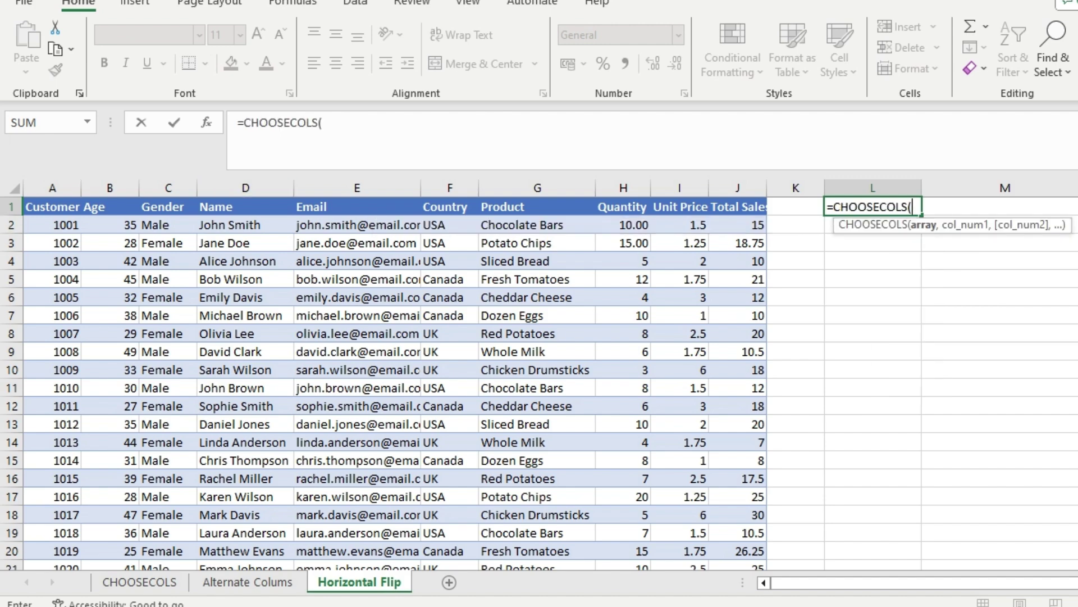
{"action": "left_click", "coordinate": [53, 206]}
{"action": "key", "text": "ctrl+shift+Right"}
{"action": "key", "text": "ctrl+shift+Down"}
{"action": "key", "text": "ctrl+BackSpace"}
Step: Add SEQUENCE( as CHOOSECOLS's second argument
{"action": "type", "text": ","}
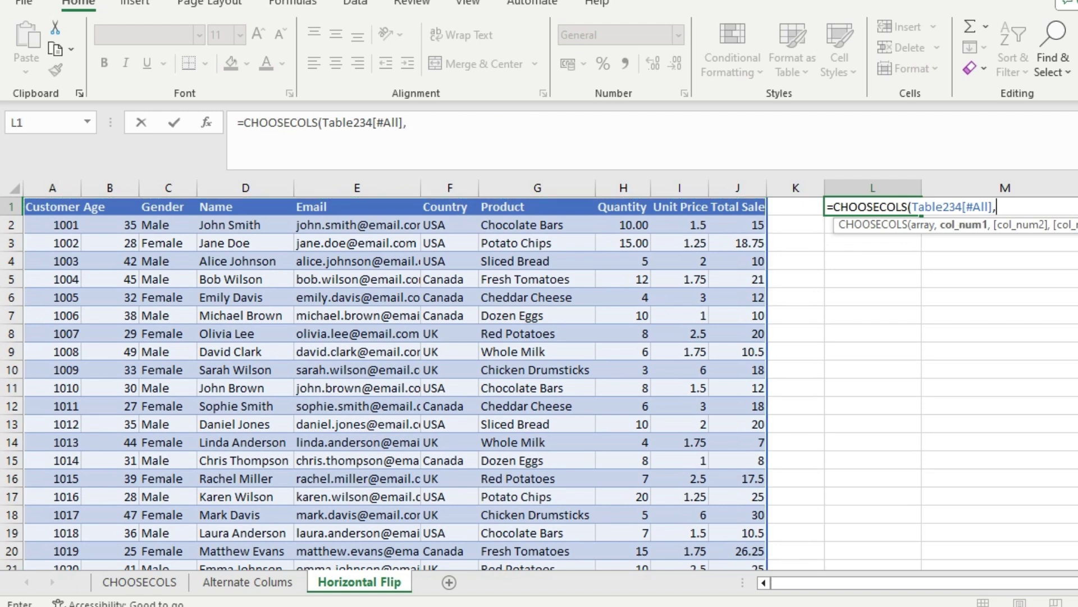
{"action": "type", "text": "se"}
{"action": "key", "text": "BackSpace"}
{"action": "key", "text": "BackSpace"}
{"action": "type", "text": "se"}
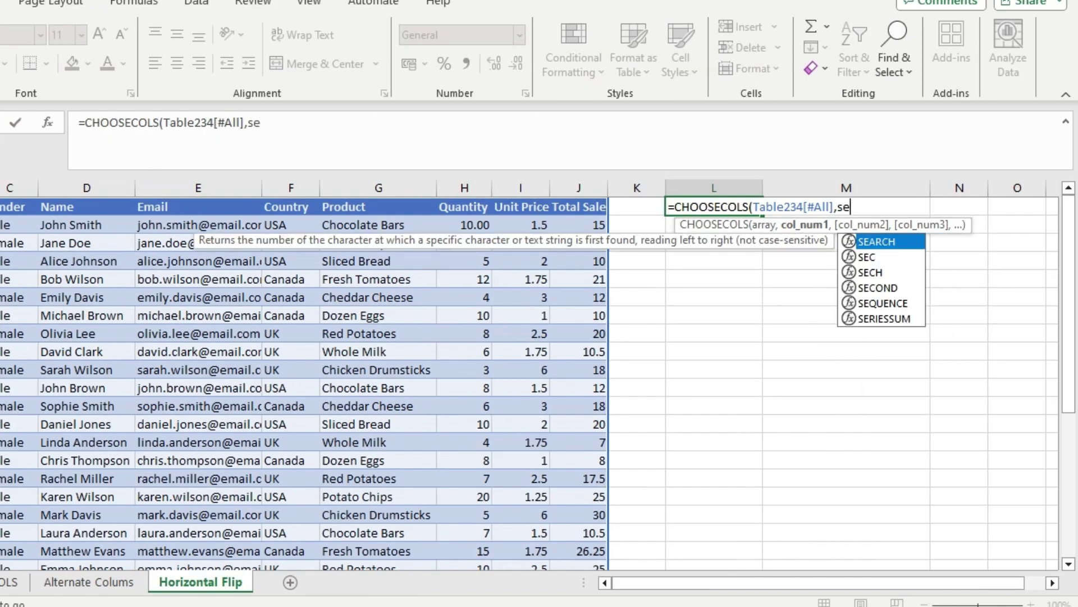
{"action": "key", "text": "Down"}
{"action": "key", "text": "Down"}
{"action": "key", "text": "Down"}
{"action": "key", "text": "Down"}
{"action": "key", "text": "Tab"}
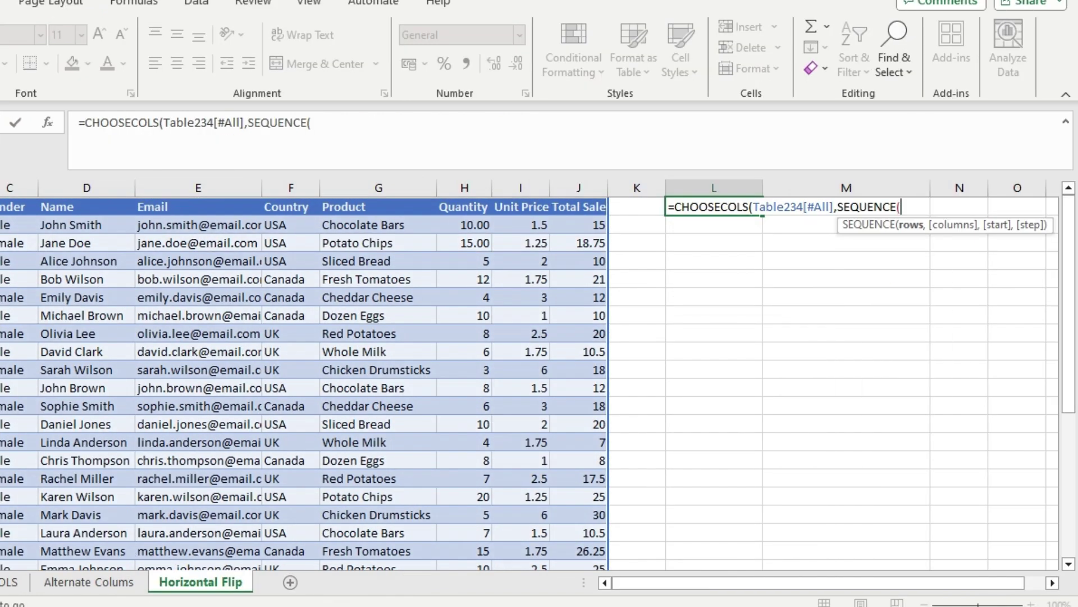
Step: Insert COLUMNS(Table234[#All] as SEQUENCE's count
{"action": "type", "text": "clu"}
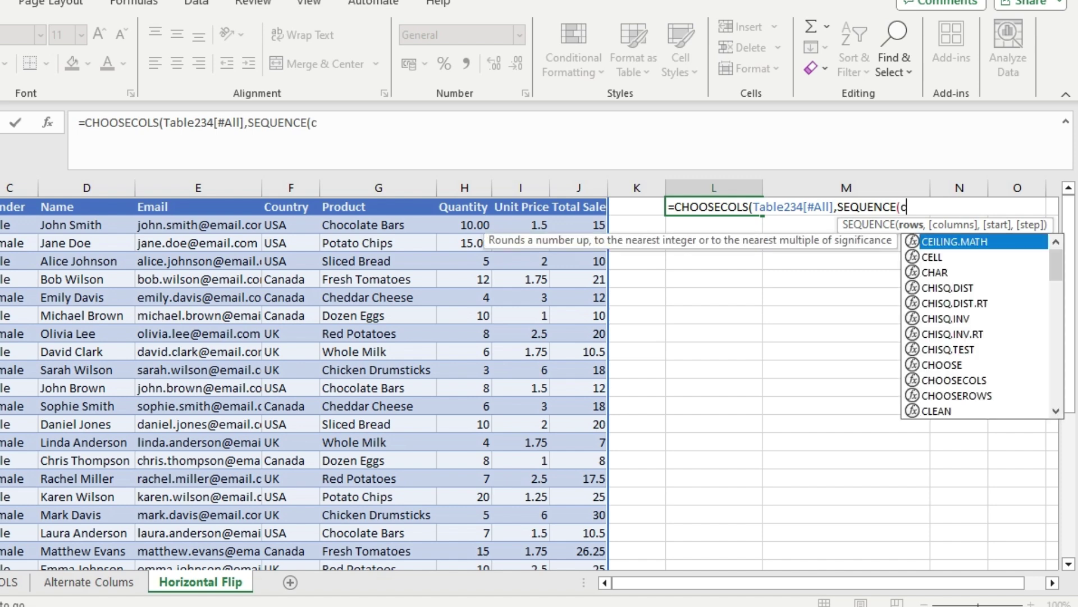
{"action": "key", "text": "BackSpace"}
{"action": "key", "text": "BackSpace"}
{"action": "type", "text": "ol"}
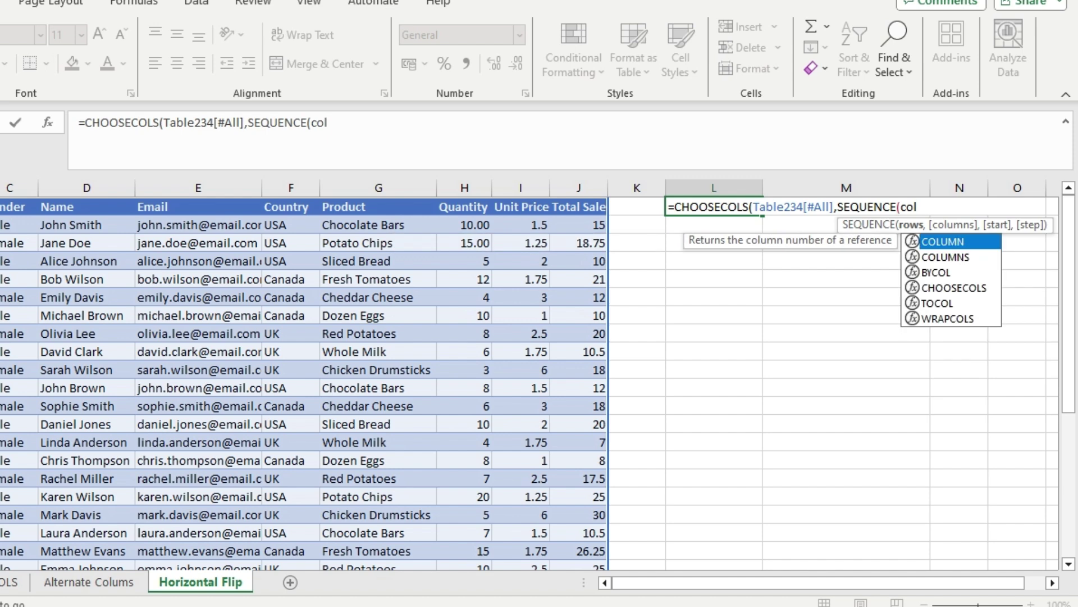
{"action": "key", "text": "Down"}
{"action": "key", "text": "Tab"}
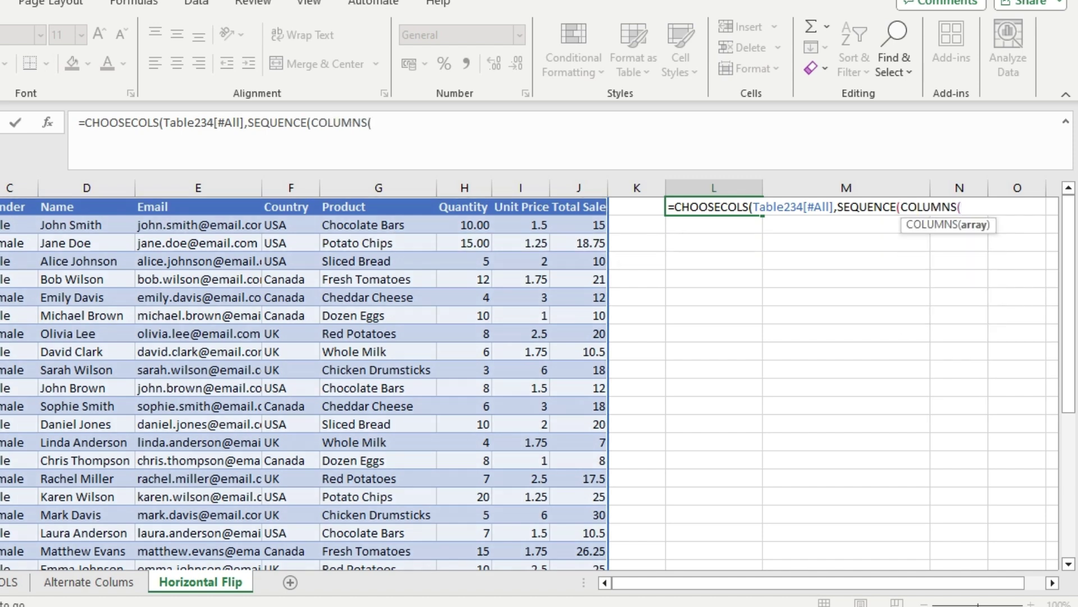
{"action": "left_click", "coordinate": [0, 207]}
{"action": "key", "text": "ctrl+shift+Down"}
{"action": "key", "text": "ctrl+shift+Right"}
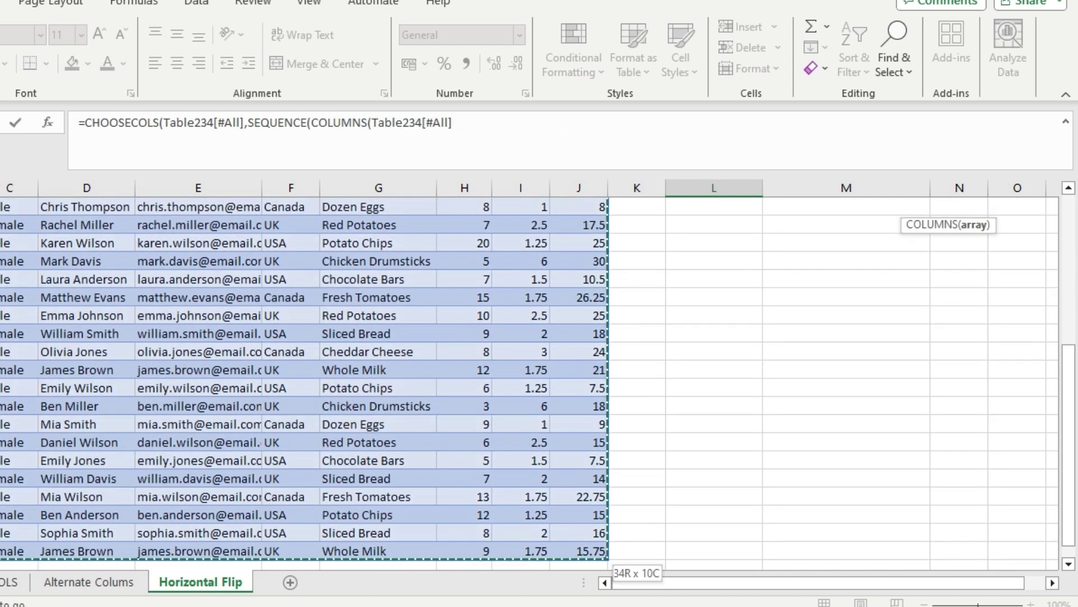
{"action": "key", "text": "ctrl+BackSpace"}
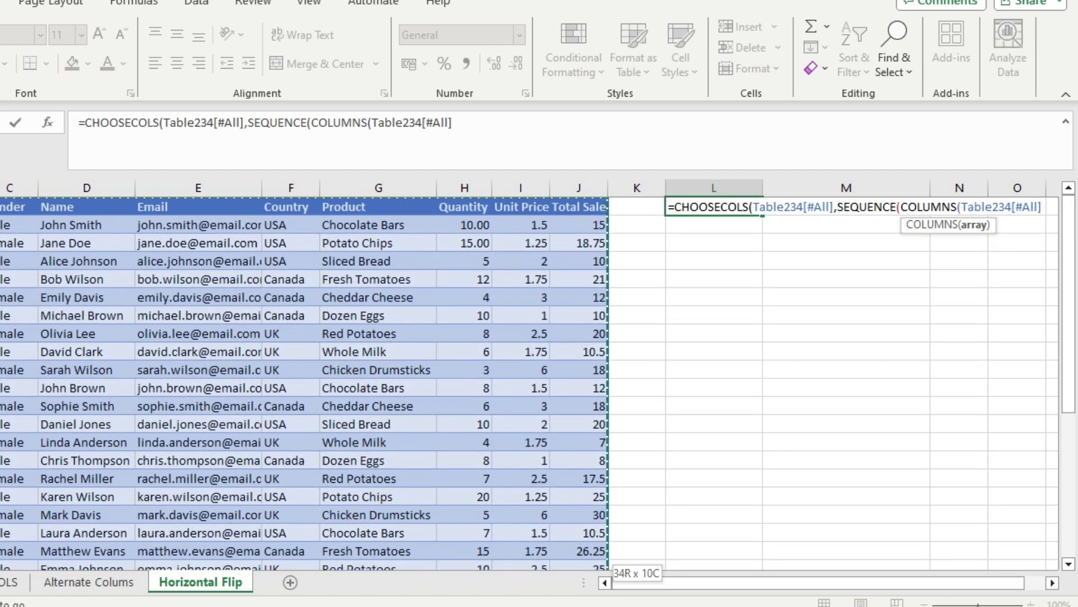
Step: Close COLUMNS and SEQUENCE, multiply the sequence by -1, and close CHOOSECOLS
{"action": "type", "text": ")"}
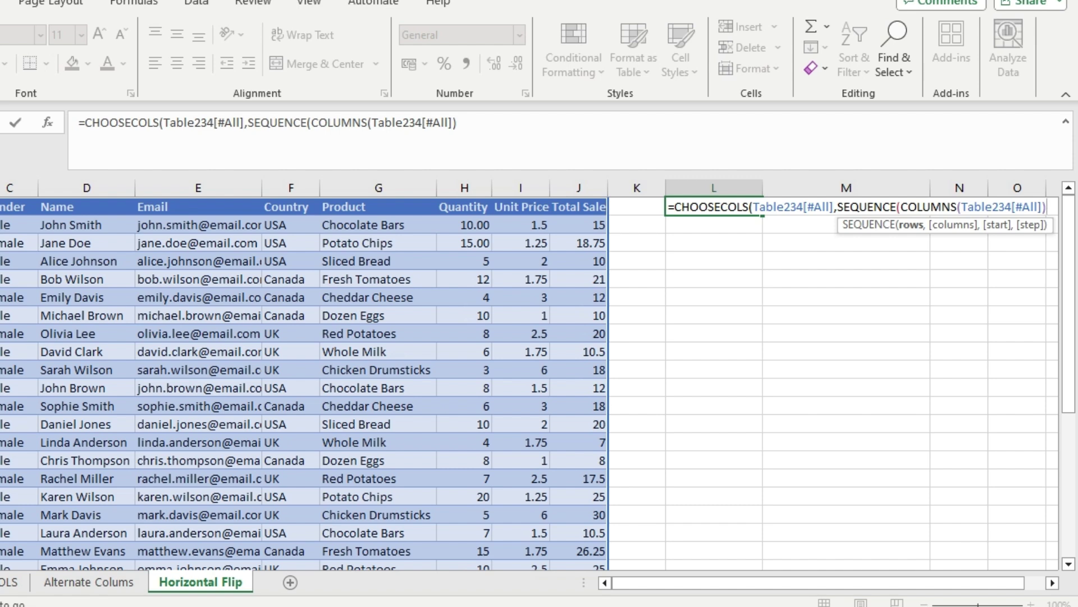
{"action": "type", "text": ")*"}
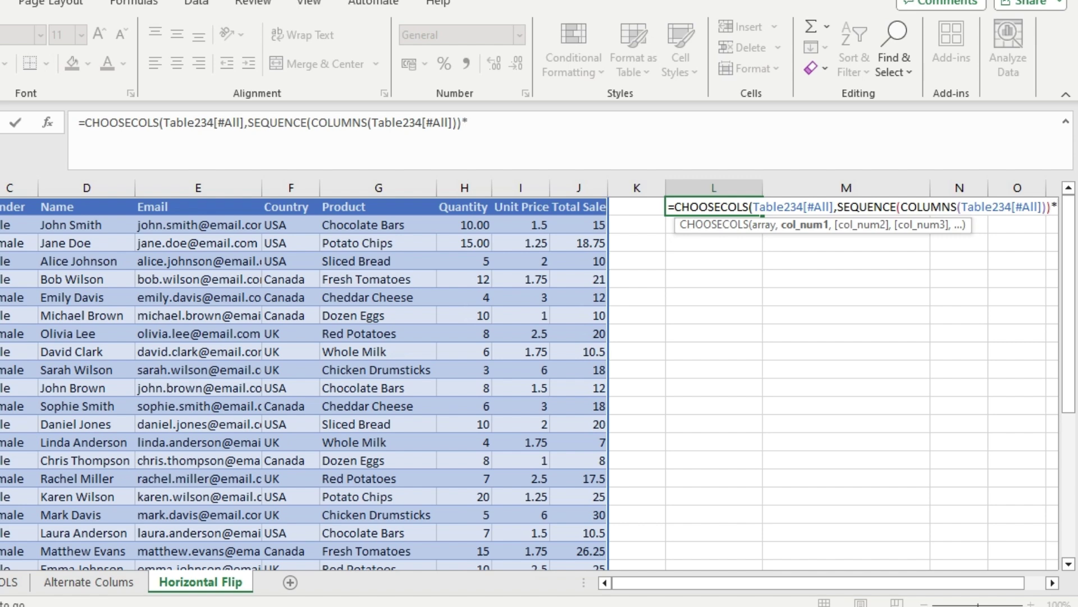
{"action": "type", "text": "-1"}
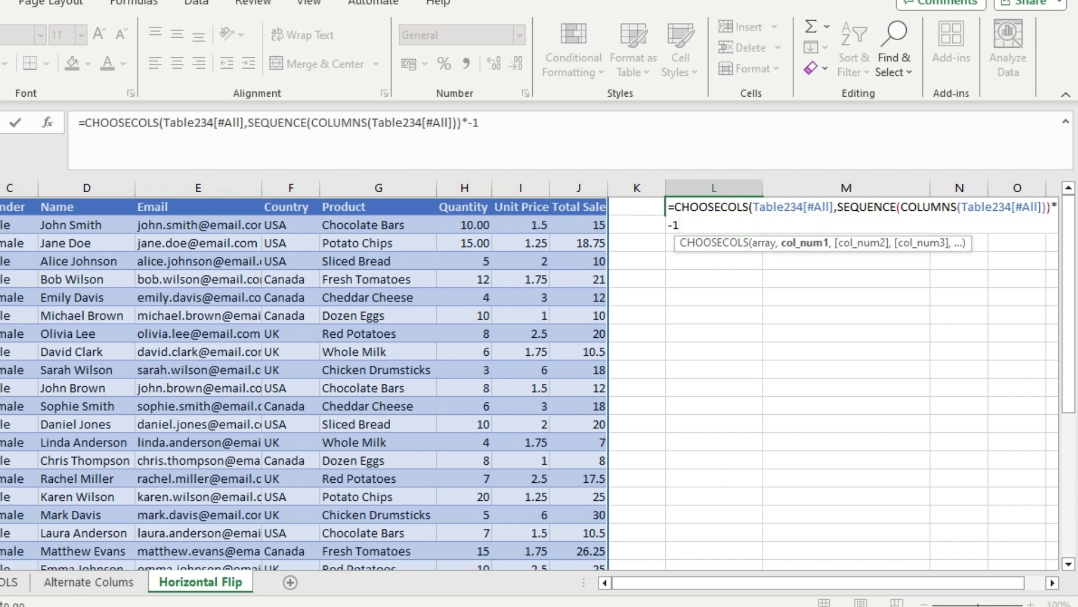
{"action": "type", "text": ")"}
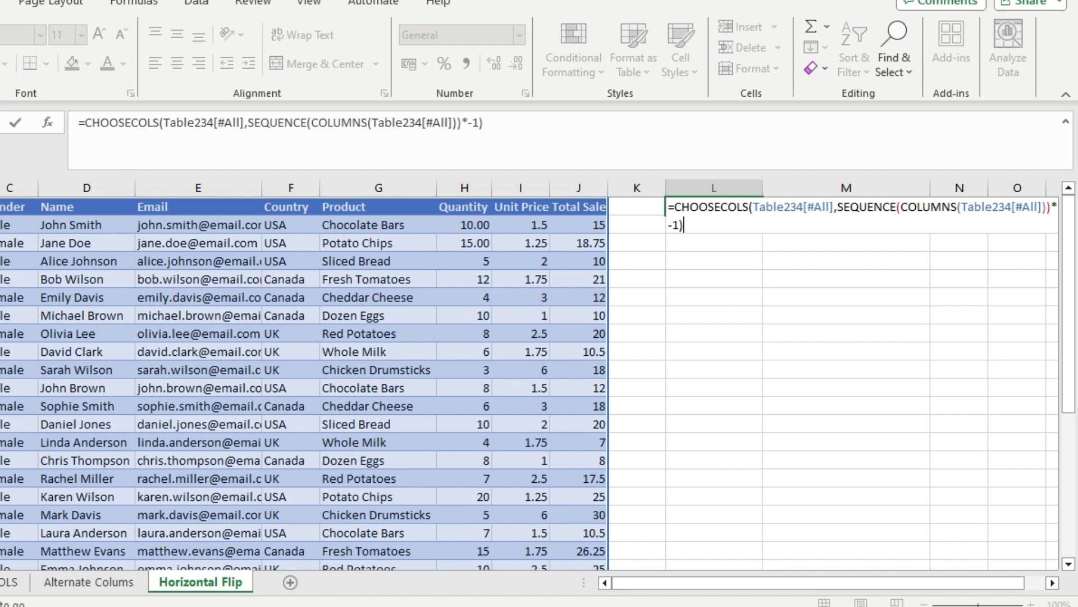
Step: Remove the extra parenthesis, enter the formula, and check the first reversed spilled values
{"action": "type", "text": ")"}
{"action": "key", "text": "BackSpace"}
{"action": "key", "text": "Return"}
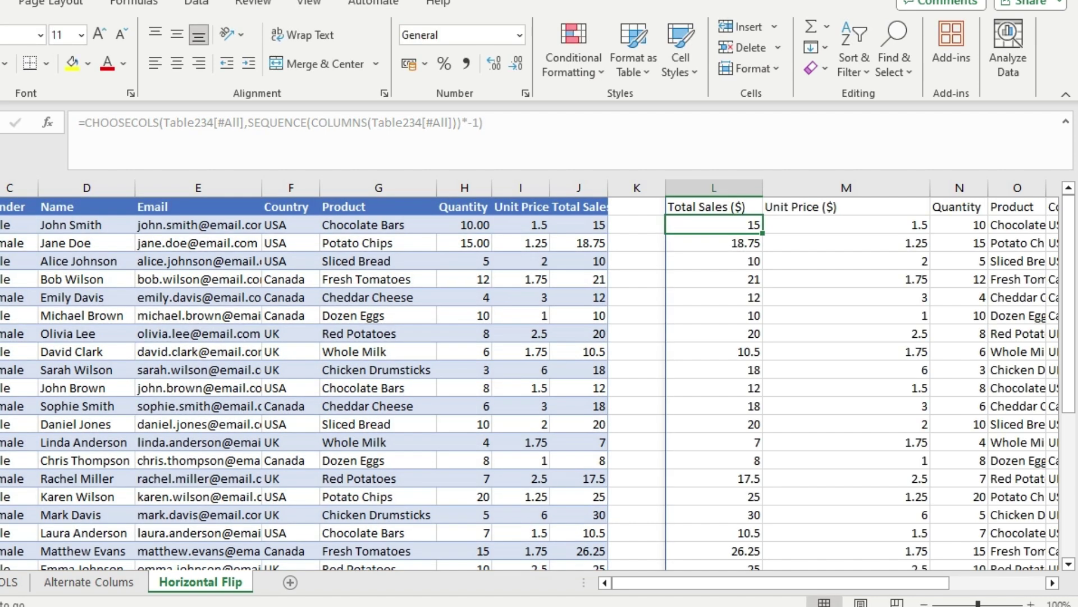
{"action": "key", "text": "Down"}
{"action": "key", "text": "Up"}
{"action": "key", "text": "Right"}
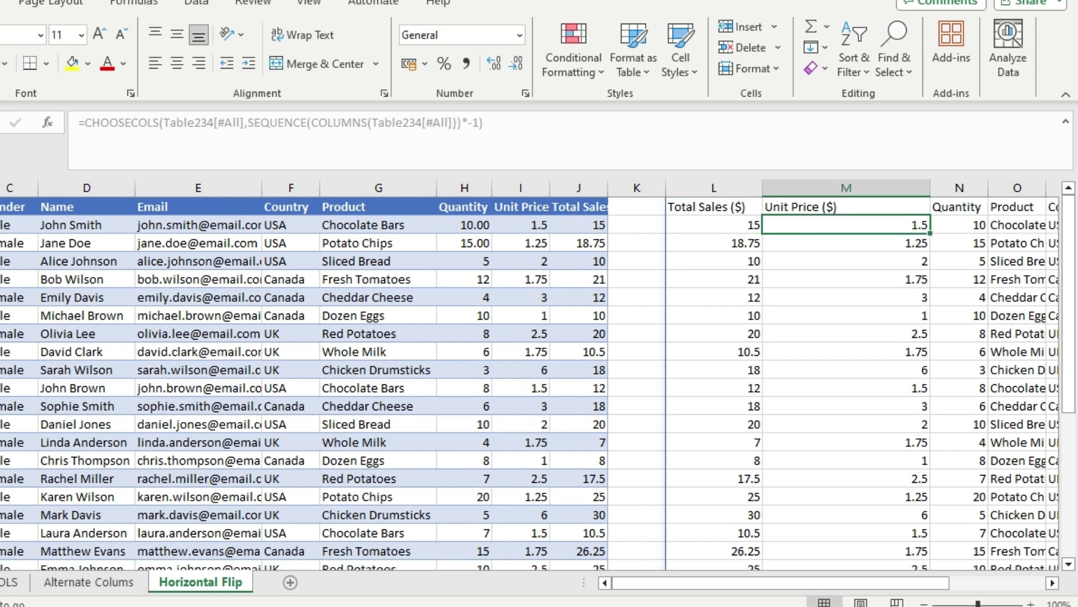
{"action": "key", "text": "Right"}
Step: Compare the Total Sales ($), Unit Price ($) and Quantity headers in L1:N1 with the original columns
{"action": "left_click", "coordinate": [714, 207]}
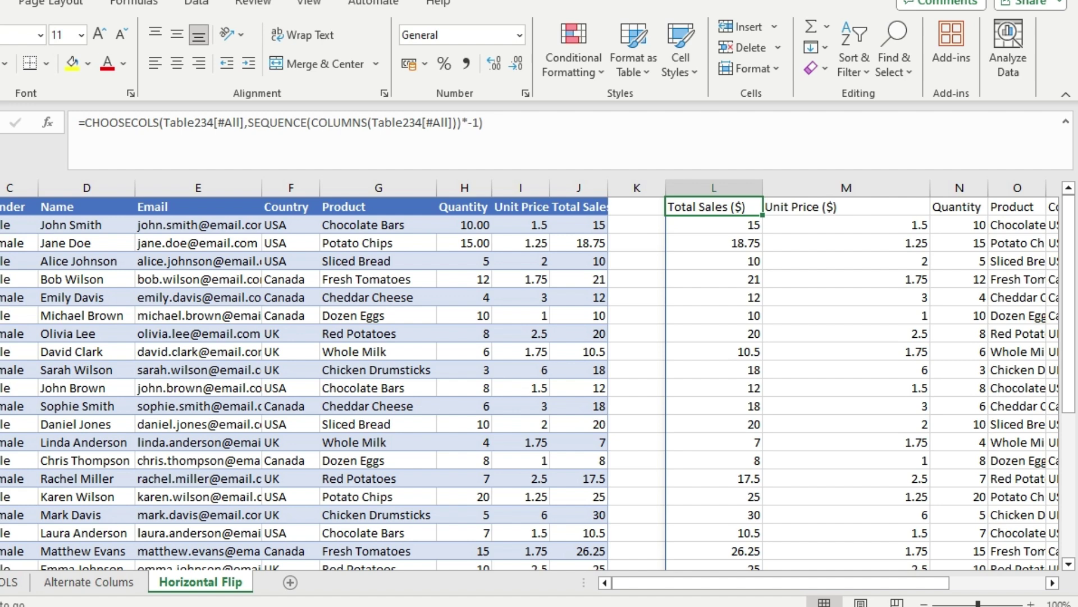
{"action": "left_click", "coordinate": [847, 207]}
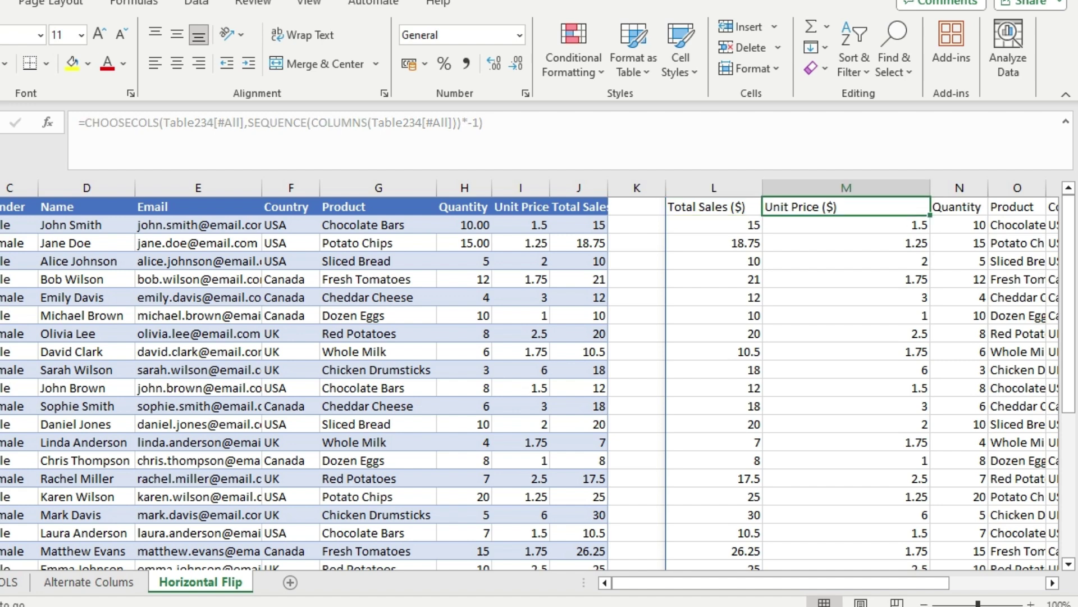
{"action": "left_click", "coordinate": [521, 207]}
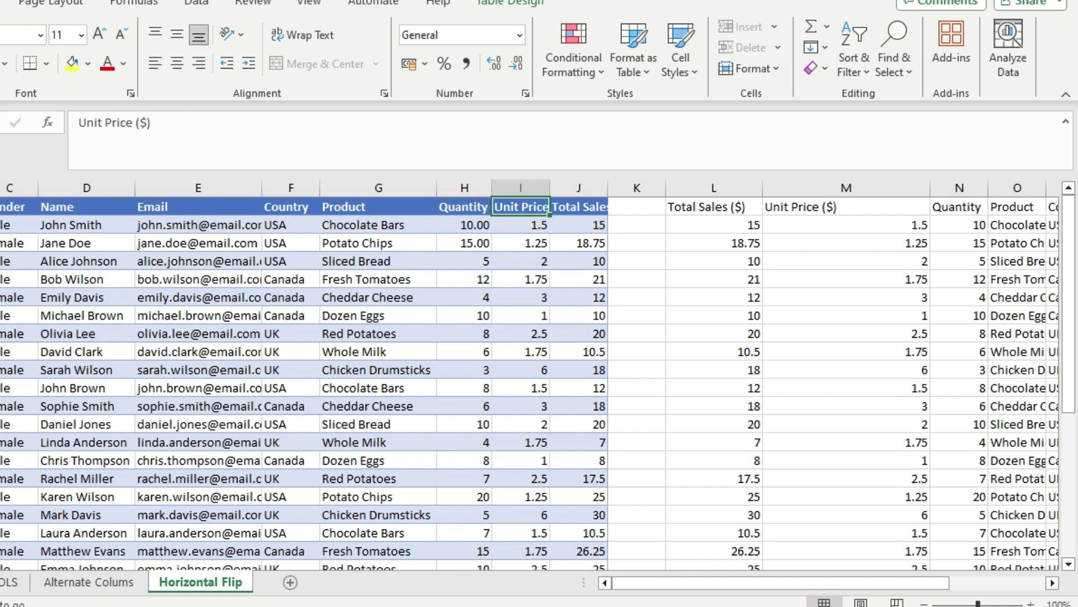
{"action": "left_click", "coordinate": [959, 207]}
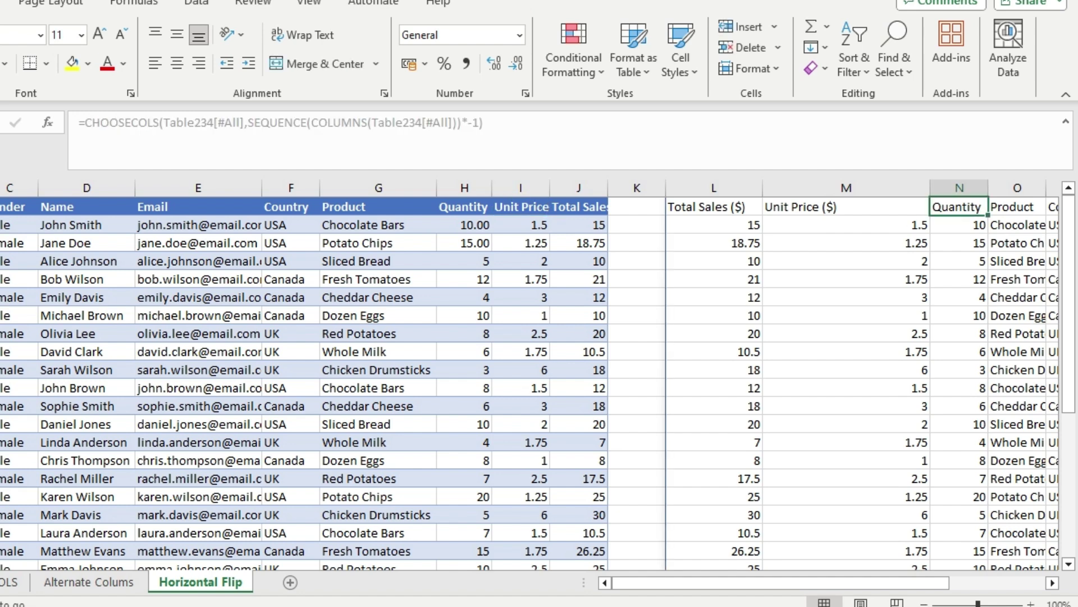
{"action": "left_click", "coordinate": [464, 188]}
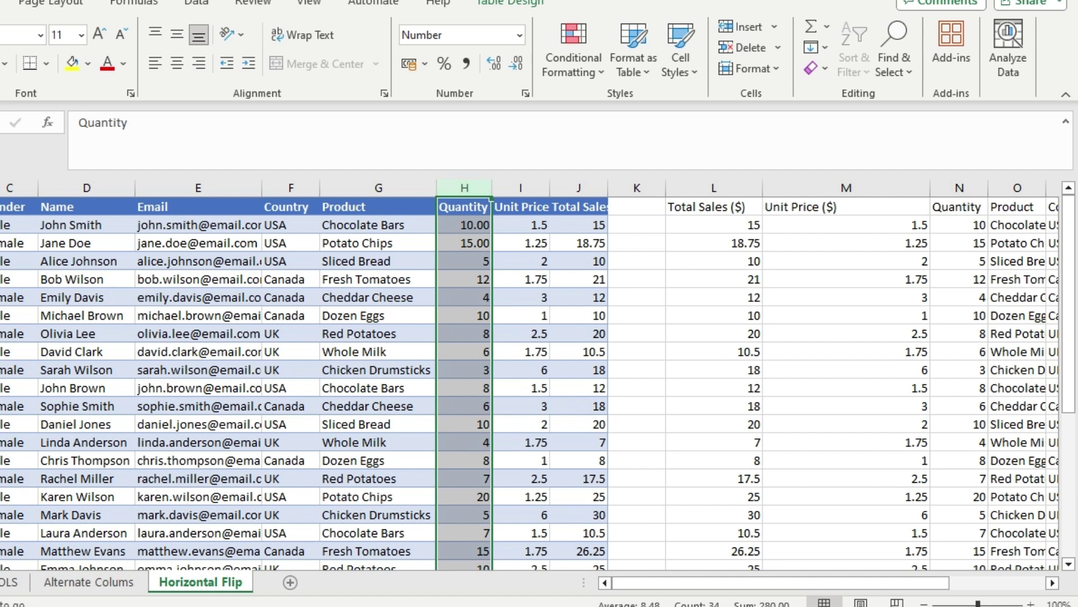
{"action": "left_click", "coordinate": [959, 207]}
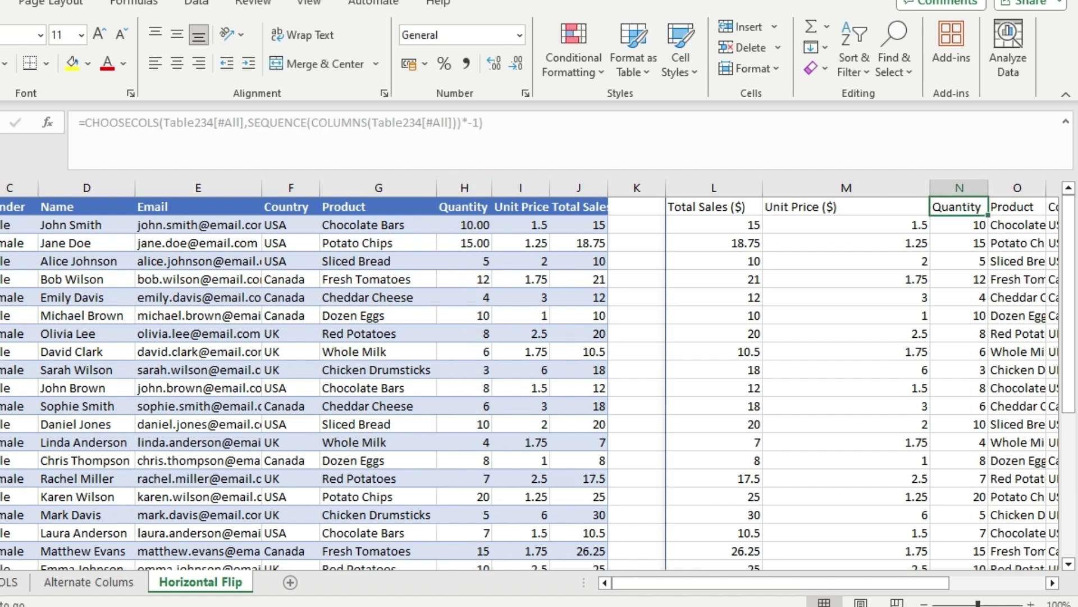